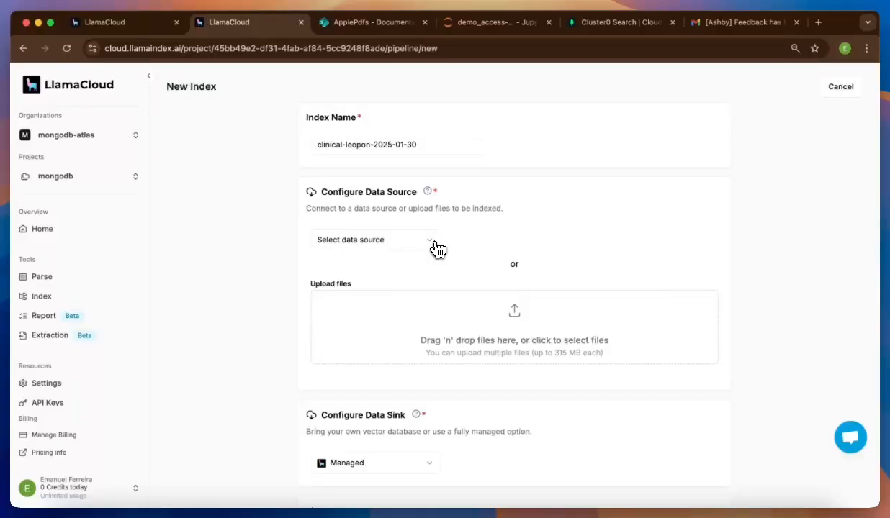
- Pick apple-pdfs as the index's data source, then preview and cancel creating a new data source
click(407, 244)
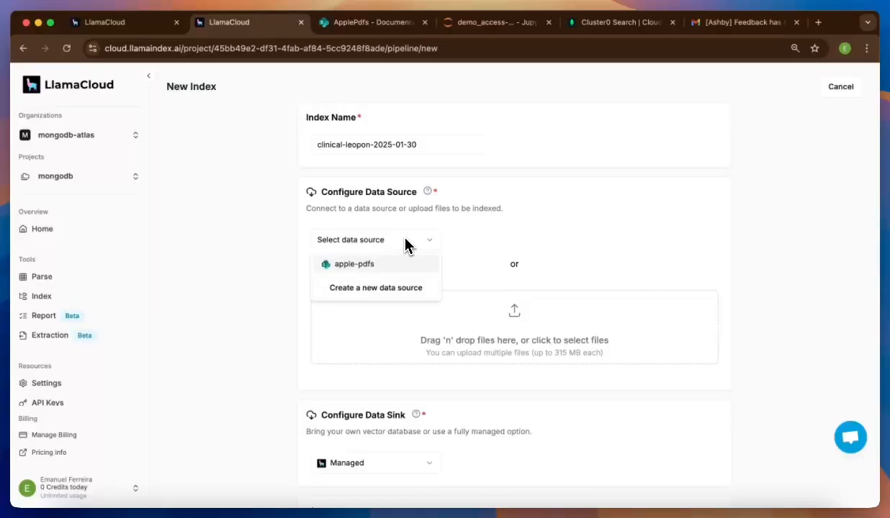
click(401, 265)
click(401, 249)
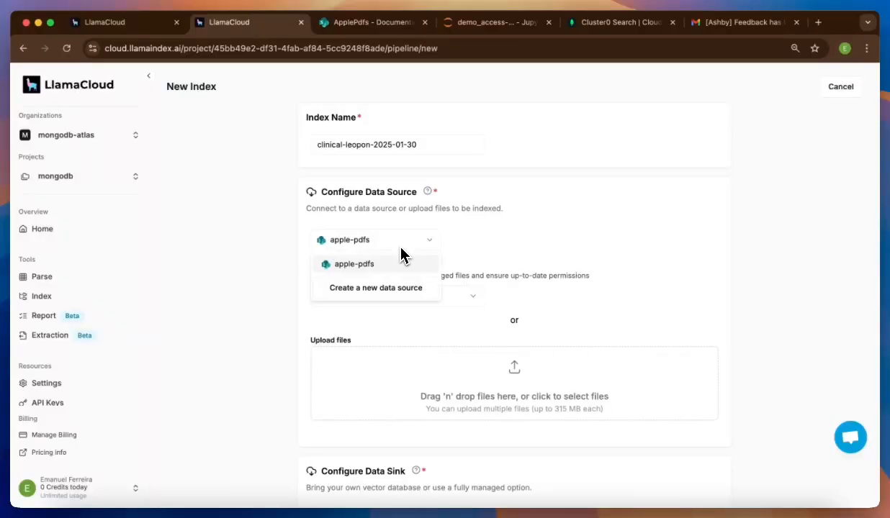
click(389, 291)
click(333, 341)
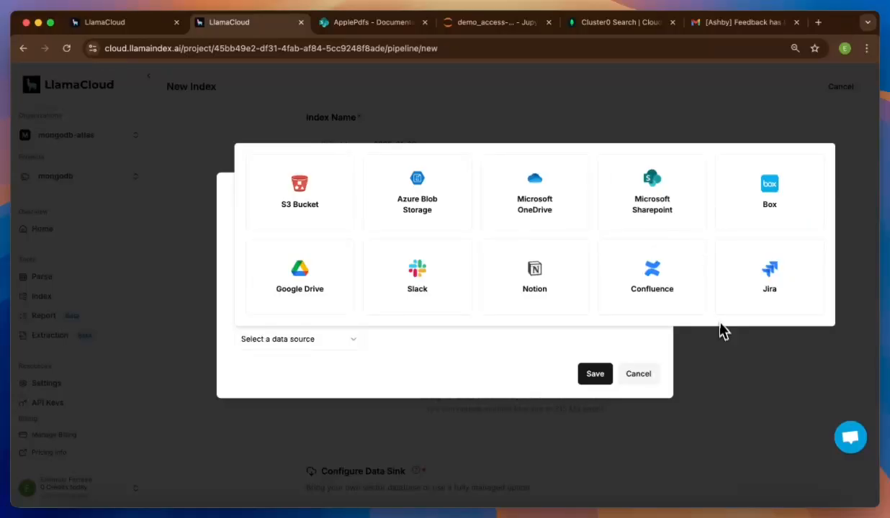
click(724, 348)
click(724, 348)
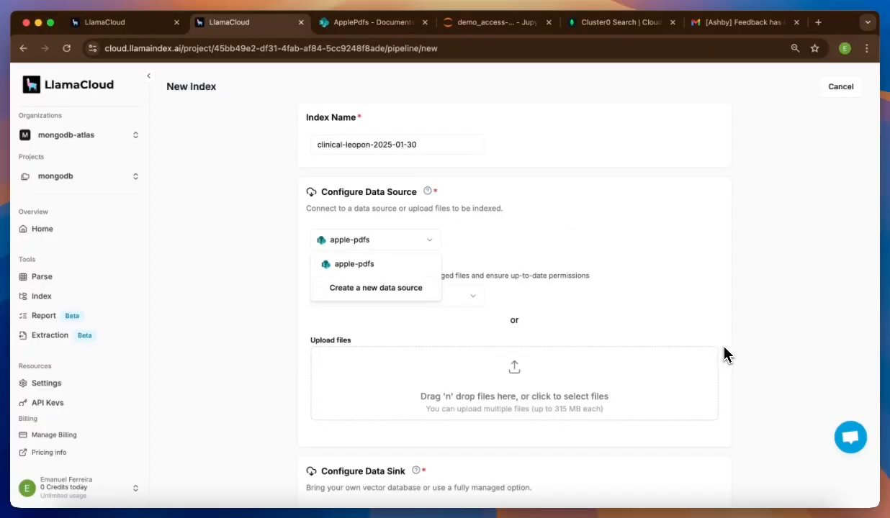
- Close the data source list with apple-pdfs kept and look over the index form
click(532, 259)
scroll(531, 248, down, 1)
scroll(531, 248, up, 1)
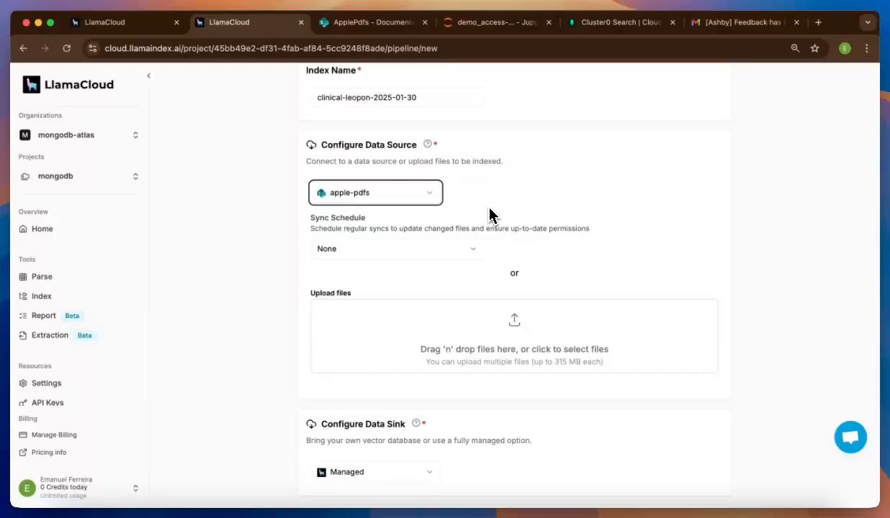
scroll(491, 214, down, 1)
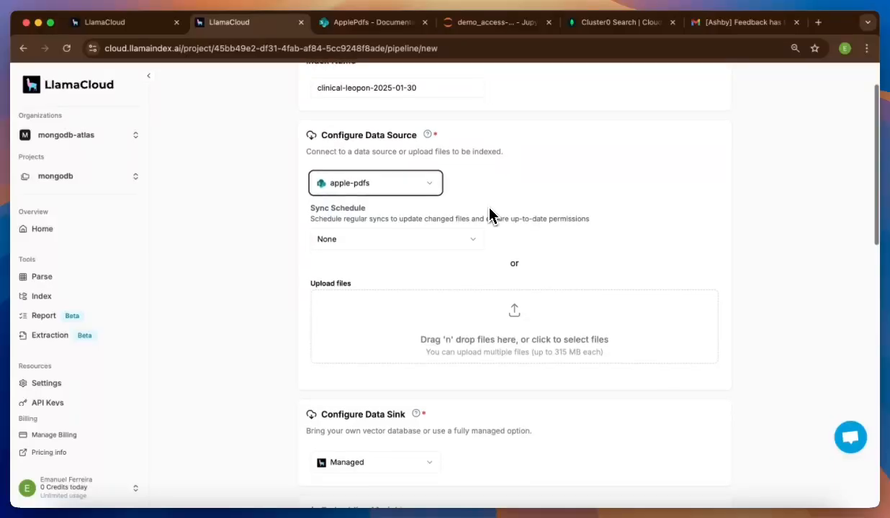
click(472, 238)
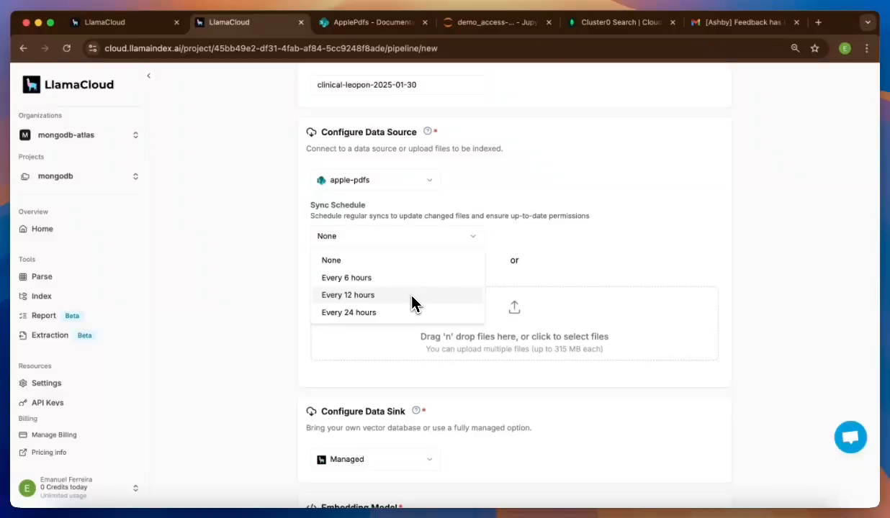
click(468, 214)
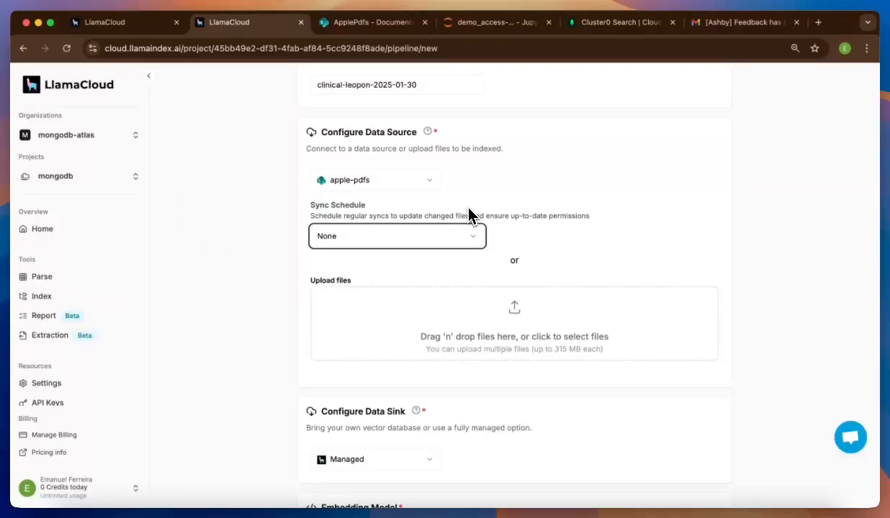
click(473, 208)
scroll(472, 208, down, 5)
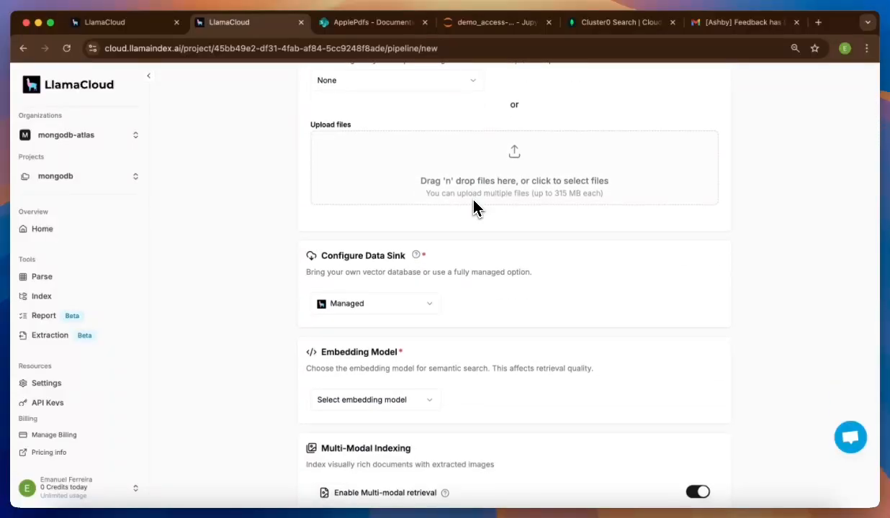
scroll(473, 208, down, 1)
scroll(473, 208, up, 3)
scroll(473, 208, down, 2)
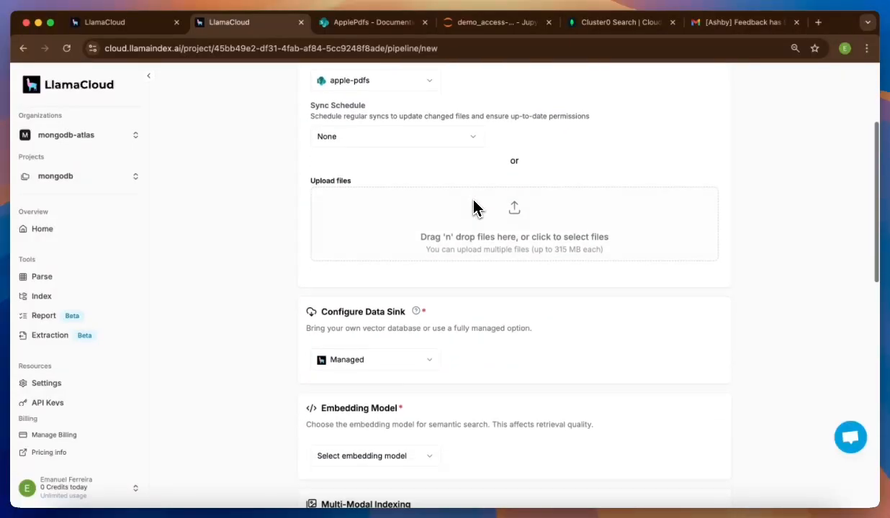
scroll(473, 208, down, 2)
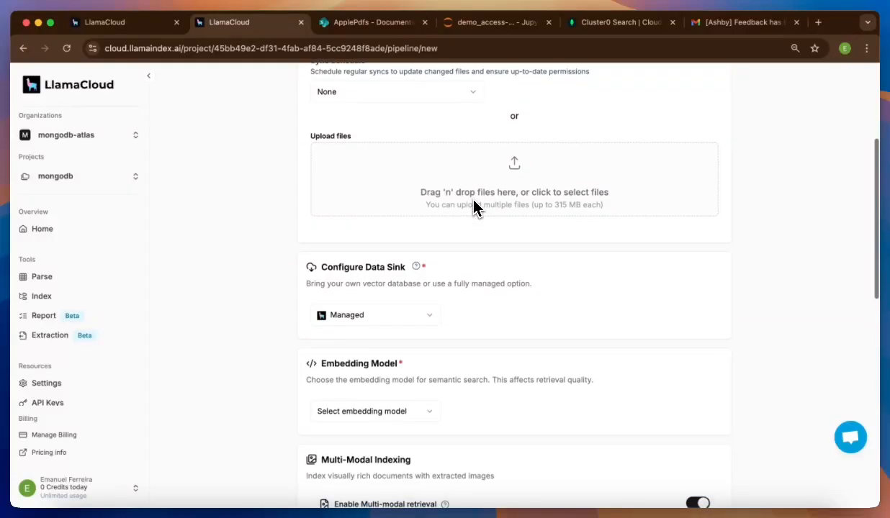
scroll(472, 208, down, 1)
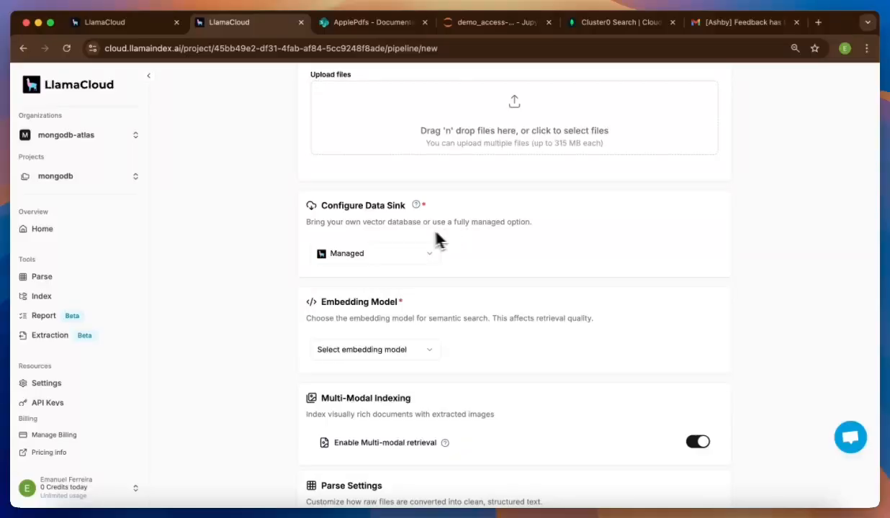
- Choose sick-cheetah as the index's data sink instead of Managed
click(396, 246)
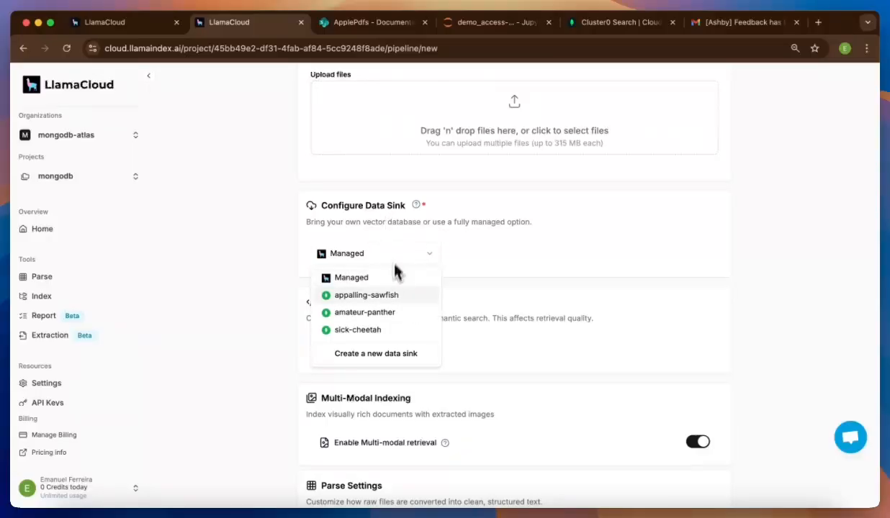
click(382, 333)
scroll(382, 336, down, 1)
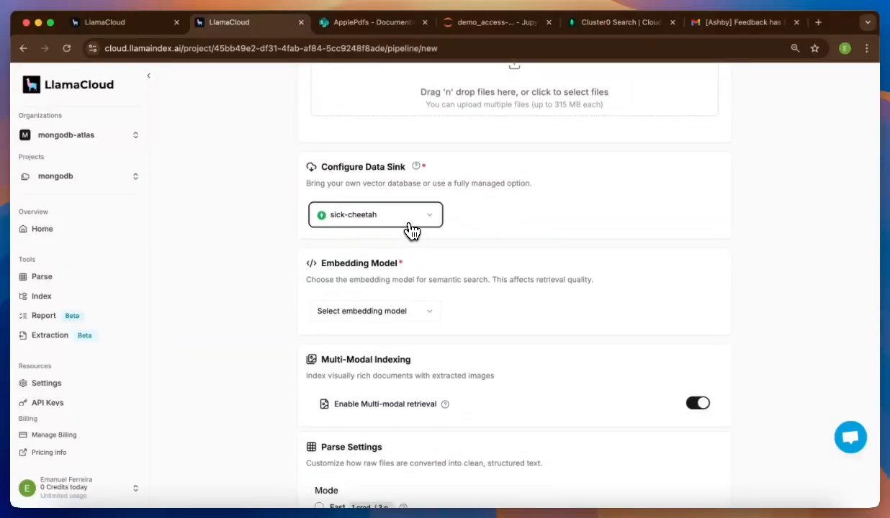
- Preview a new MongoDB Atlas Vector Search sink's fields, then cancel it and keep sick-cheetah
click(411, 215)
click(393, 323)
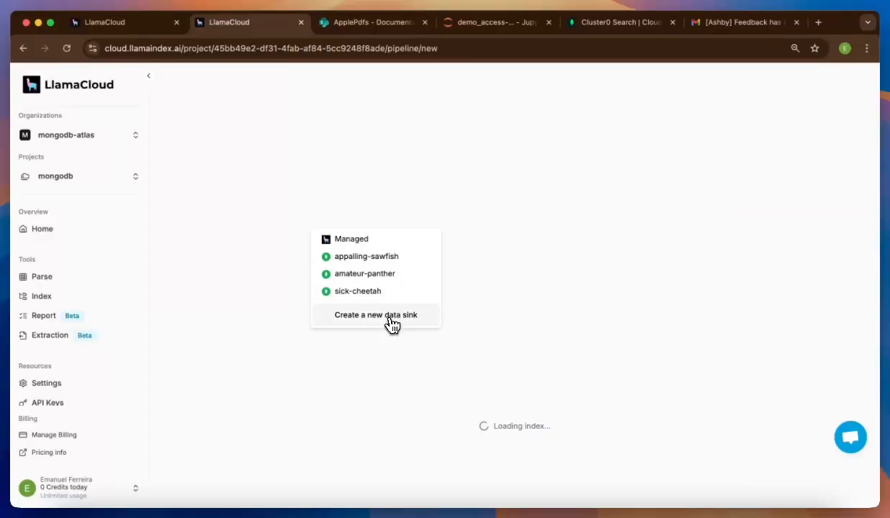
click(309, 319)
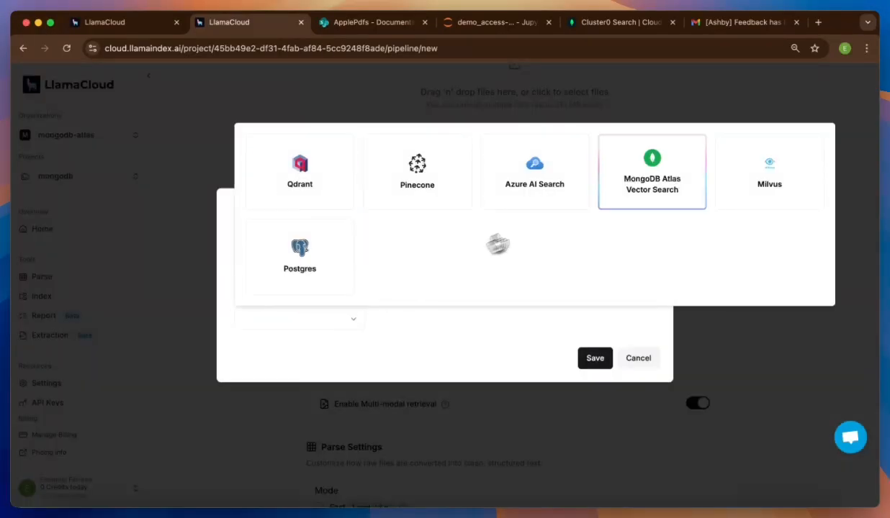
click(608, 196)
scroll(365, 293, down, 1)
scroll(365, 293, down, 3)
click(375, 256)
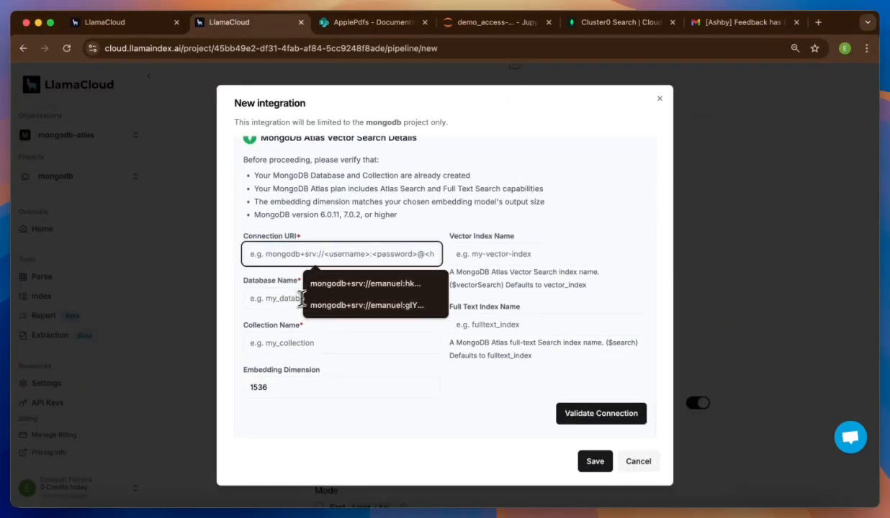
click(282, 341)
click(729, 248)
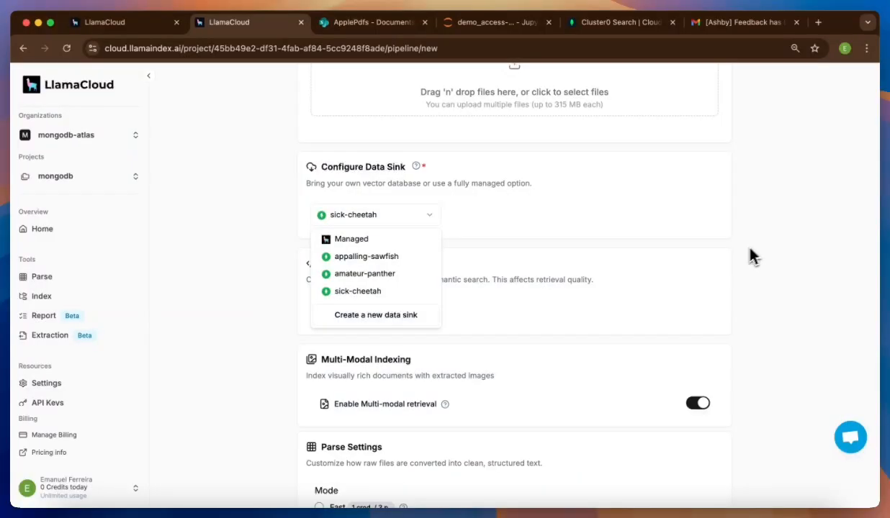
click(691, 274)
scroll(584, 308, down, 3)
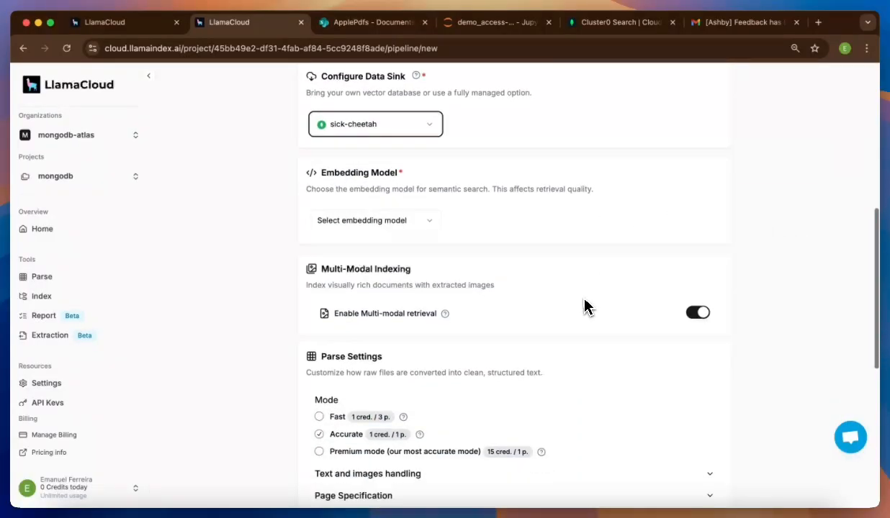
- Select popular-planarian as the embedding model and preview, then cancel, the new-model provider list
click(360, 210)
click(362, 235)
click(379, 208)
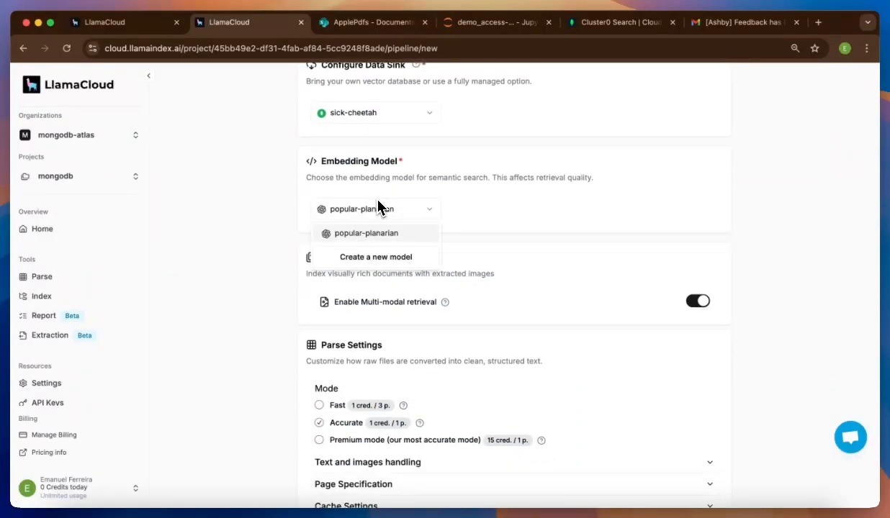
click(383, 257)
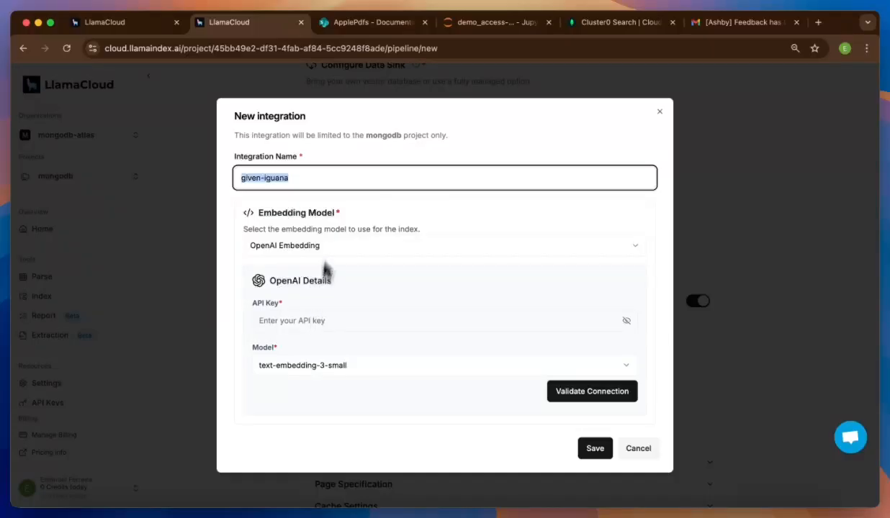
click(337, 242)
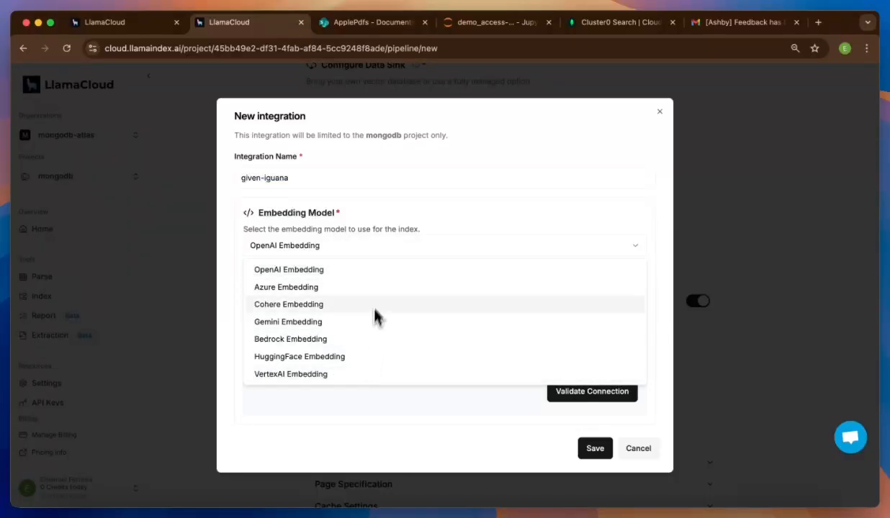
click(817, 246)
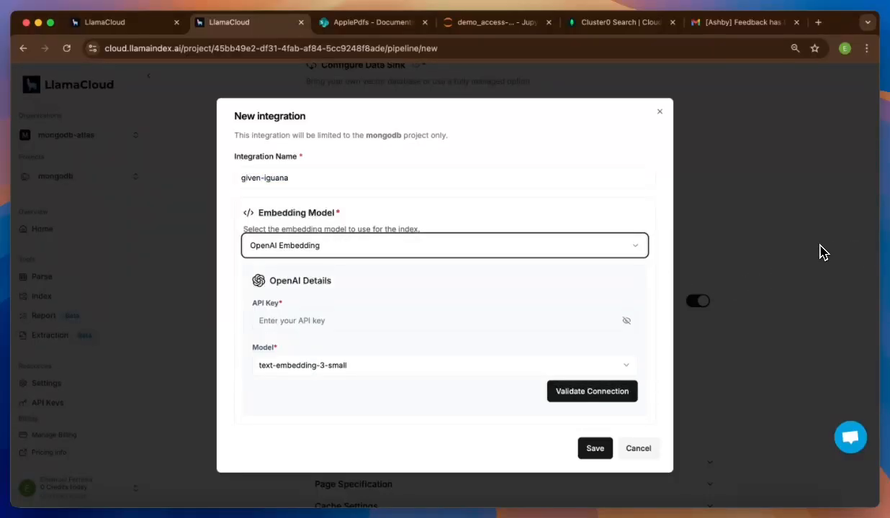
click(792, 242)
click(734, 259)
scroll(756, 259, down, 1)
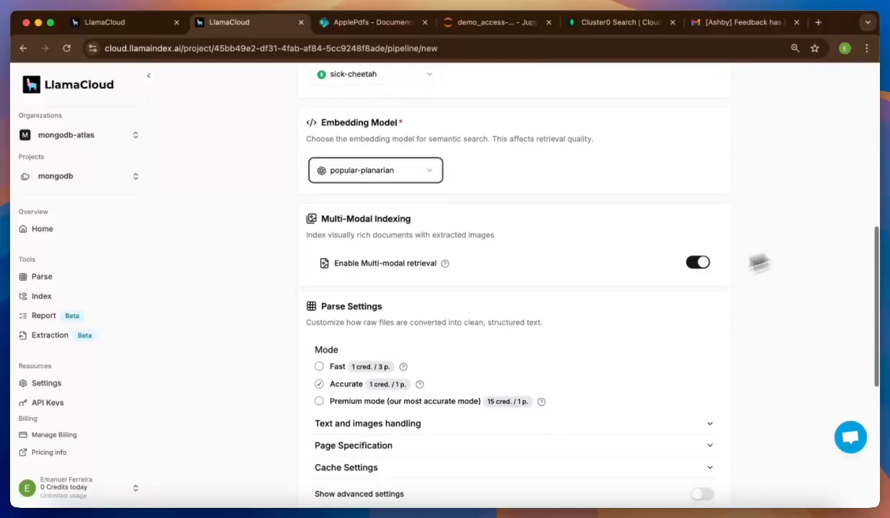
scroll(404, 249, down, 2)
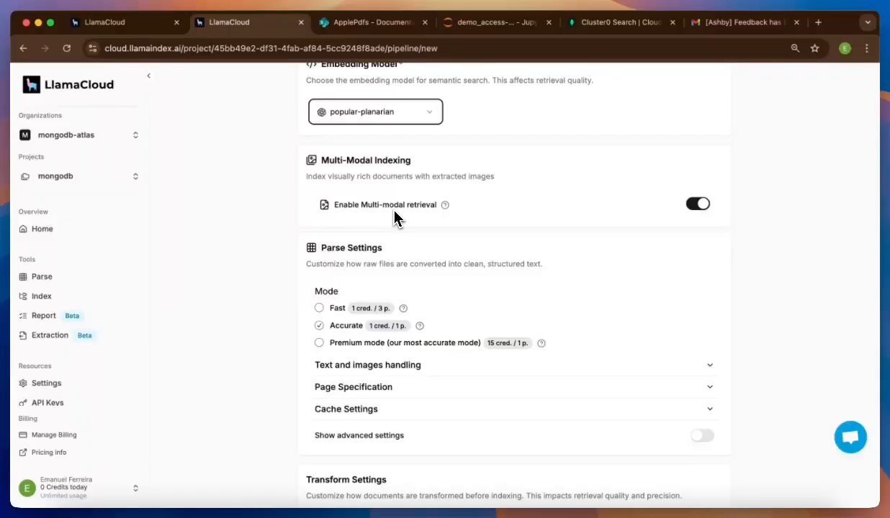
- Review the Premium parse settings, toggle advanced settings on and off, and reach Transform Settings
scroll(394, 218, down, 3)
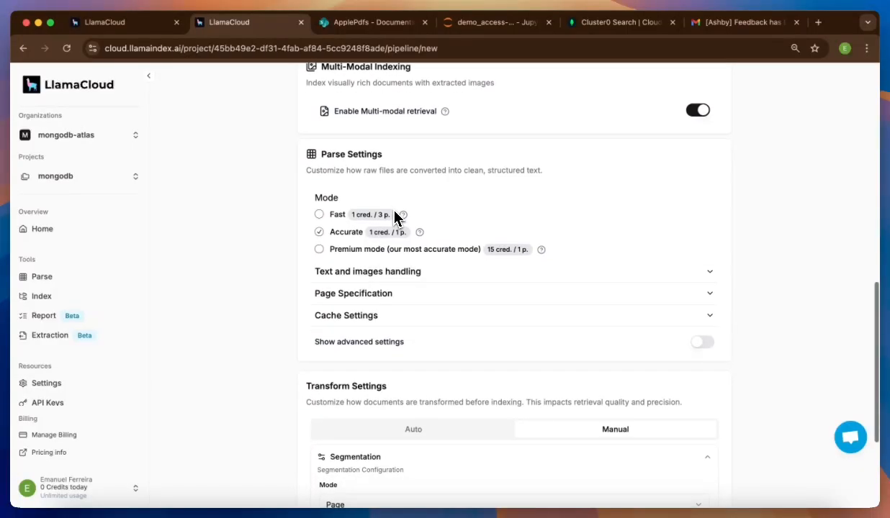
triple_click(339, 155)
click(302, 191)
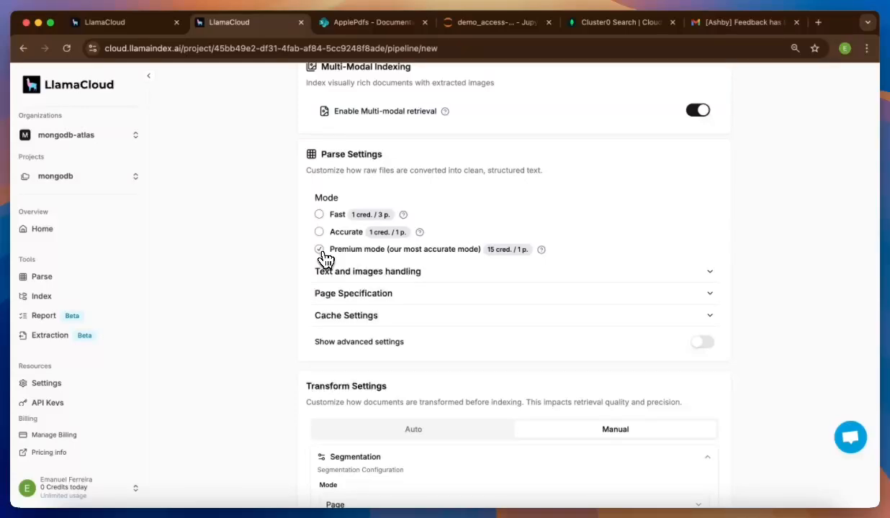
scroll(324, 259, down, 2)
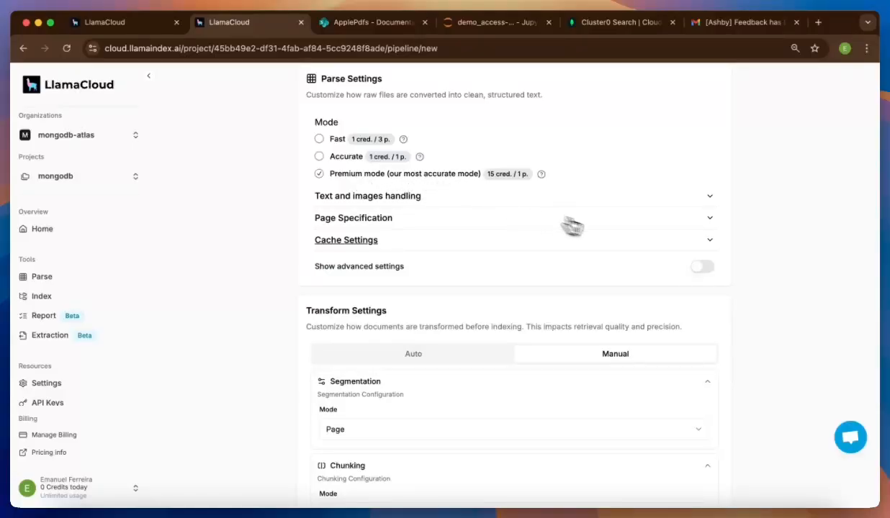
click(699, 270)
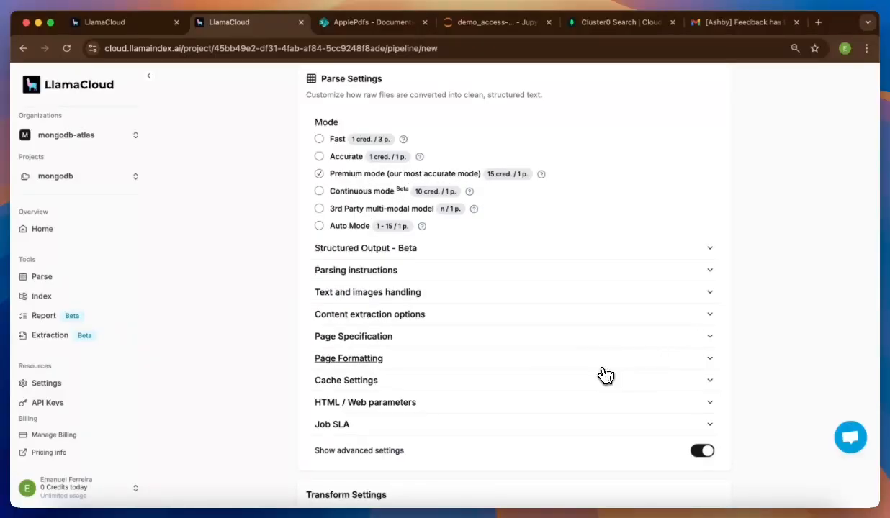
click(703, 451)
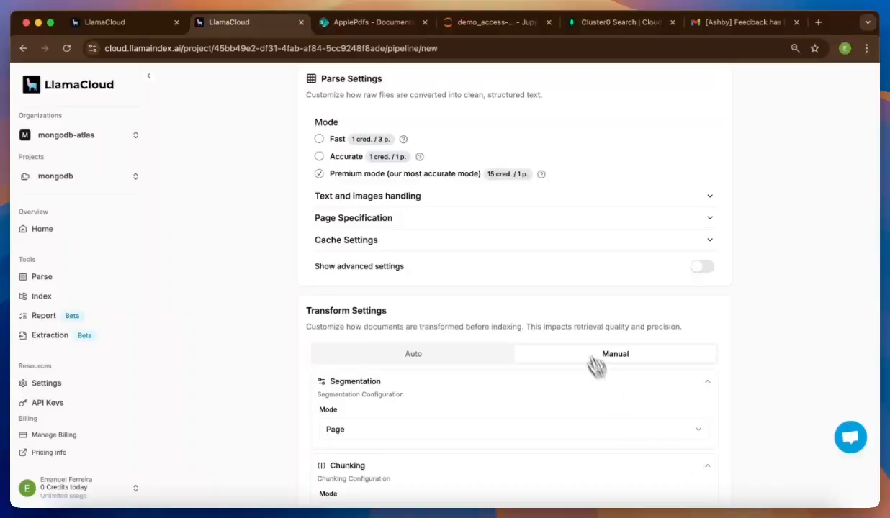
scroll(578, 326, down, 3)
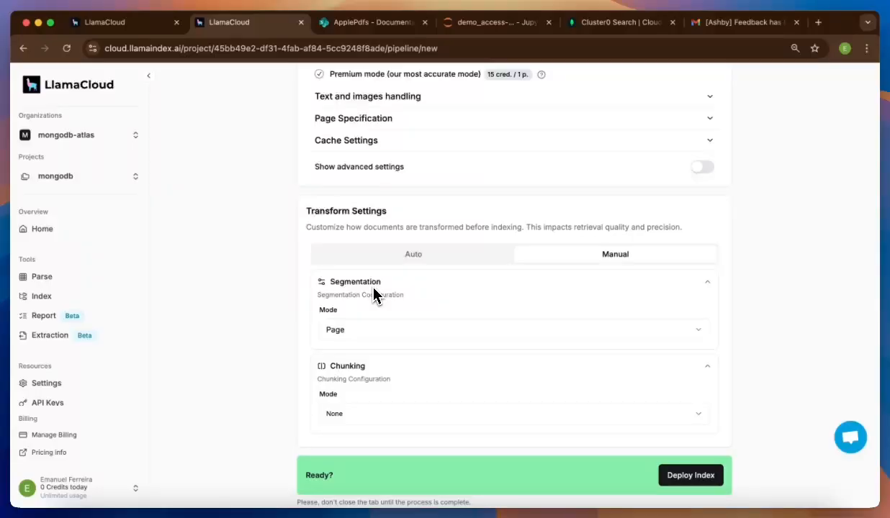
click(367, 335)
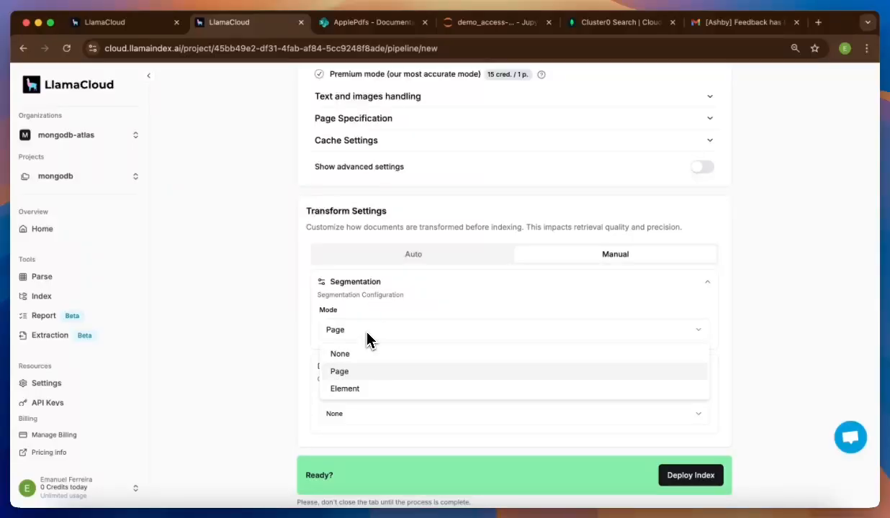
click(288, 365)
click(356, 413)
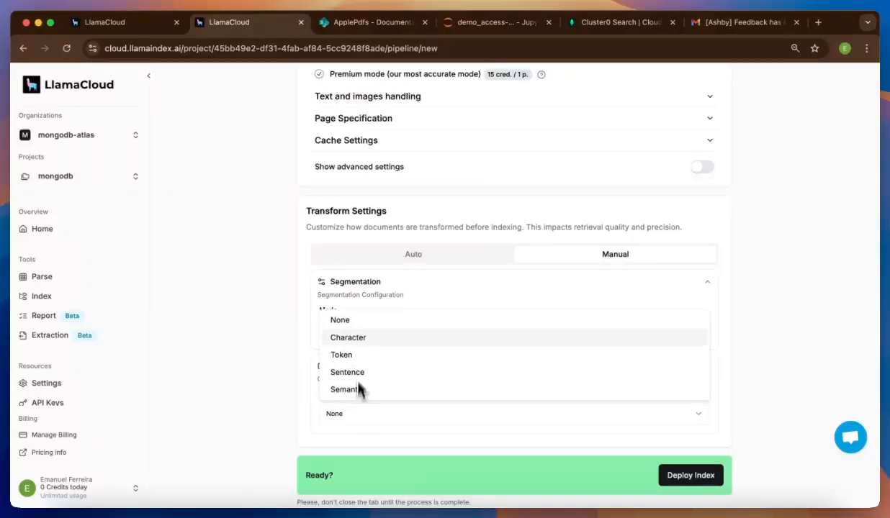
click(295, 375)
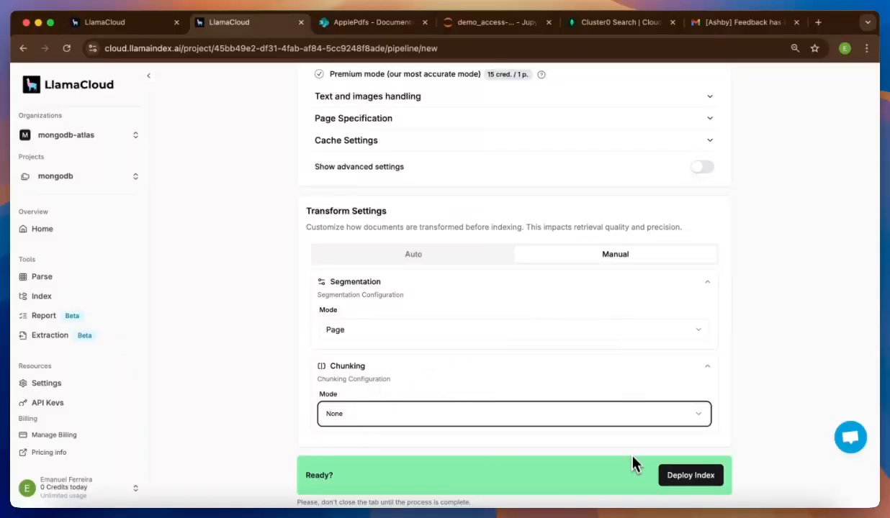
- Go to the evil-ermine-2025-01-30 index and review its four Apple PDFs from Microsoft Sharepoint
click(125, 23)
click(143, 169)
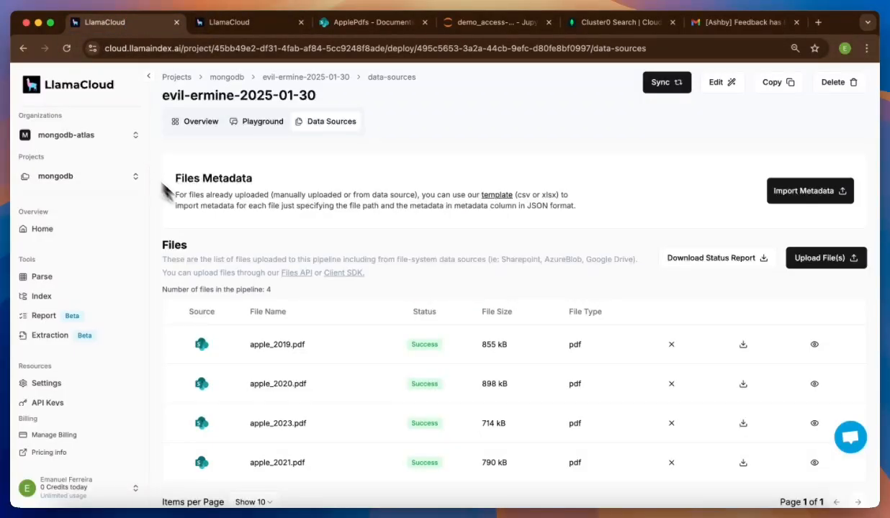
scroll(314, 395, down, 2)
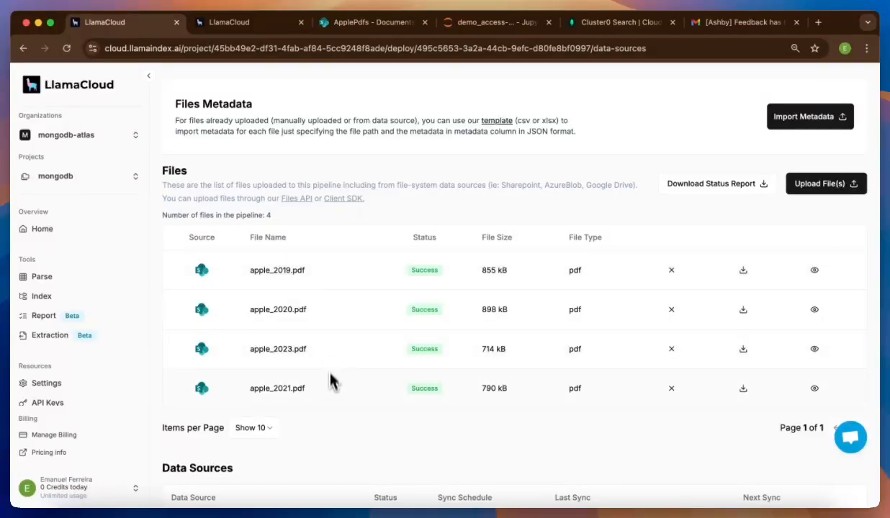
scroll(332, 405, down, 5)
scroll(332, 405, up, 4)
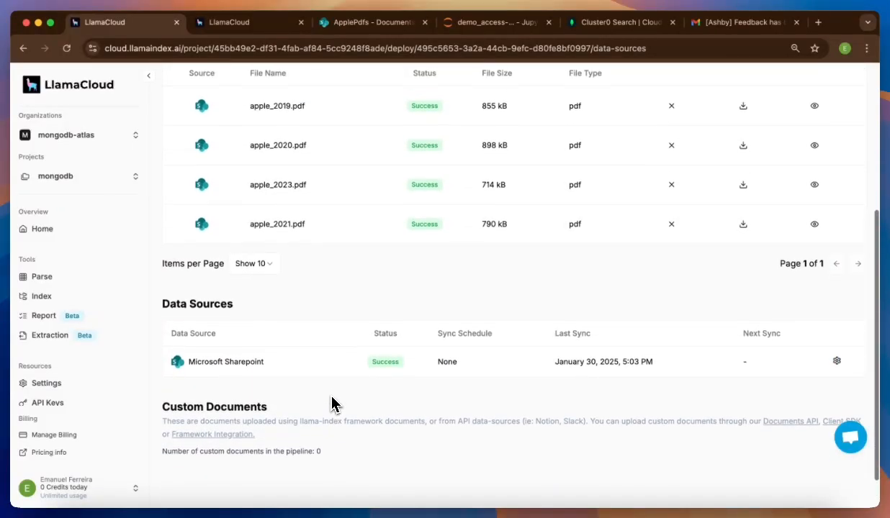
scroll(332, 405, up, 3)
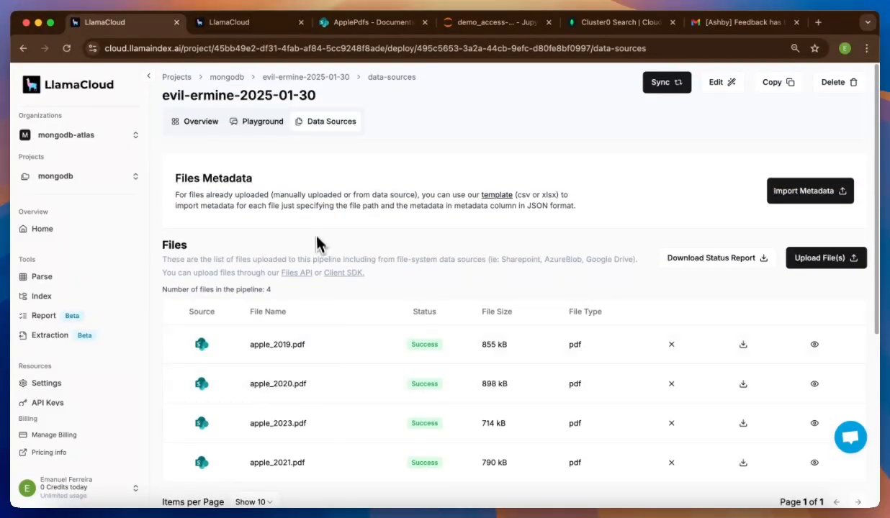
- In the index playground, switch retrieval to Advanced mode with alpha around 0.48
click(258, 133)
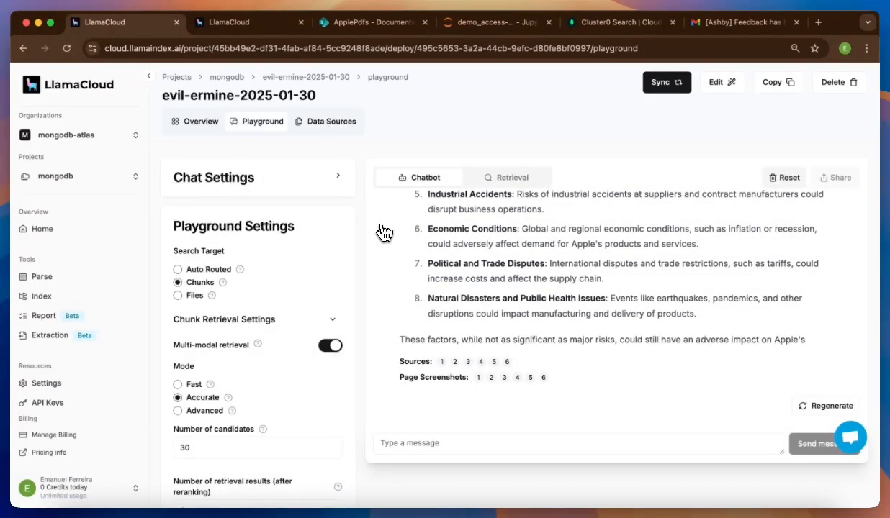
scroll(362, 223, down, 2)
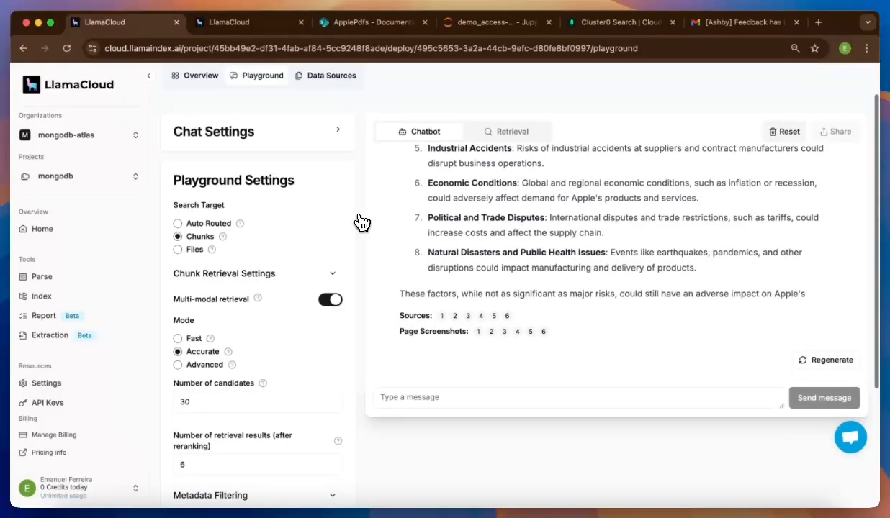
click(185, 367)
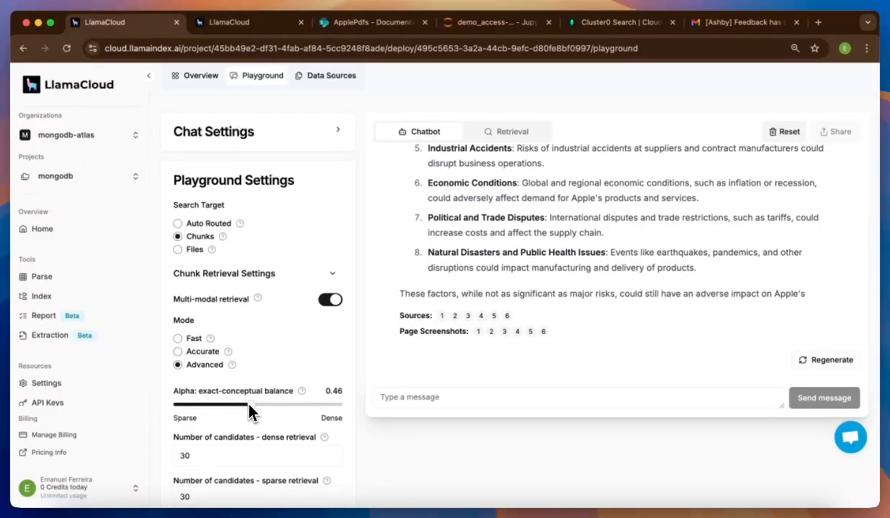
drag(249, 404, 260, 424)
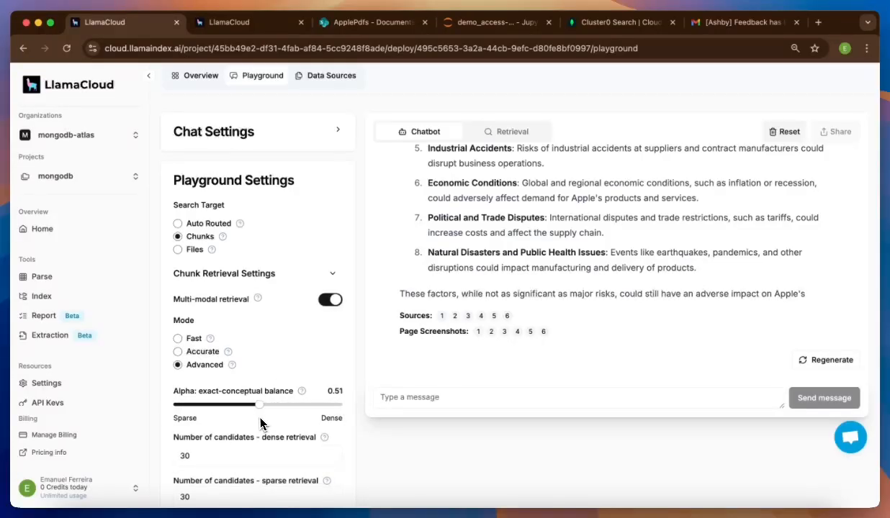
- Read through the answer on Apple's minor 2020 risk factors and its six cited sources
scroll(257, 421, down, 2)
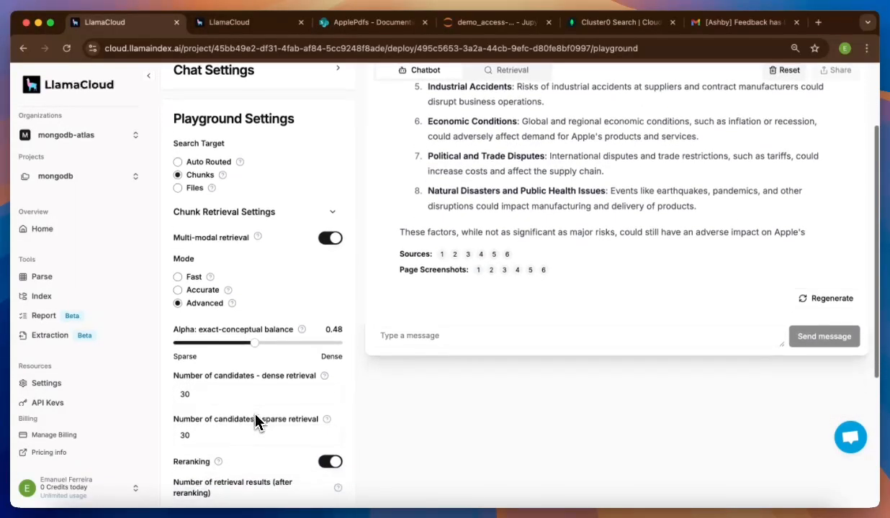
scroll(257, 417, down, 3)
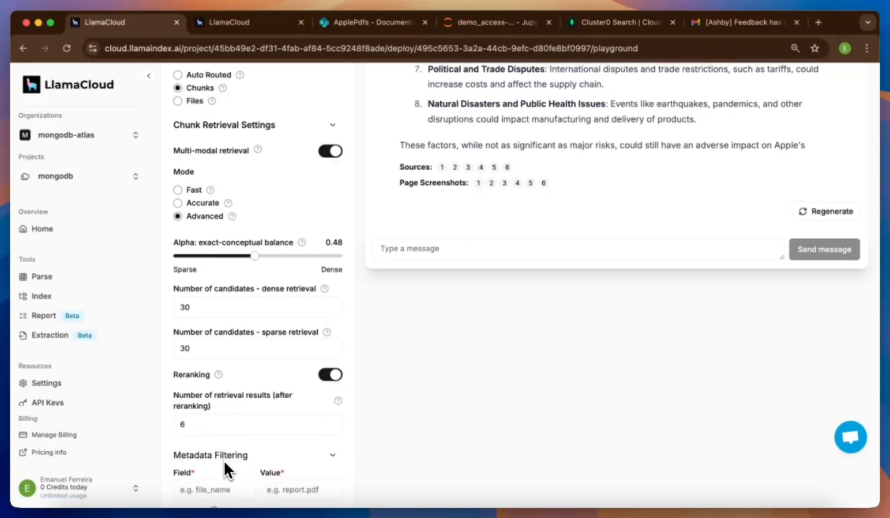
scroll(225, 469, up, 3)
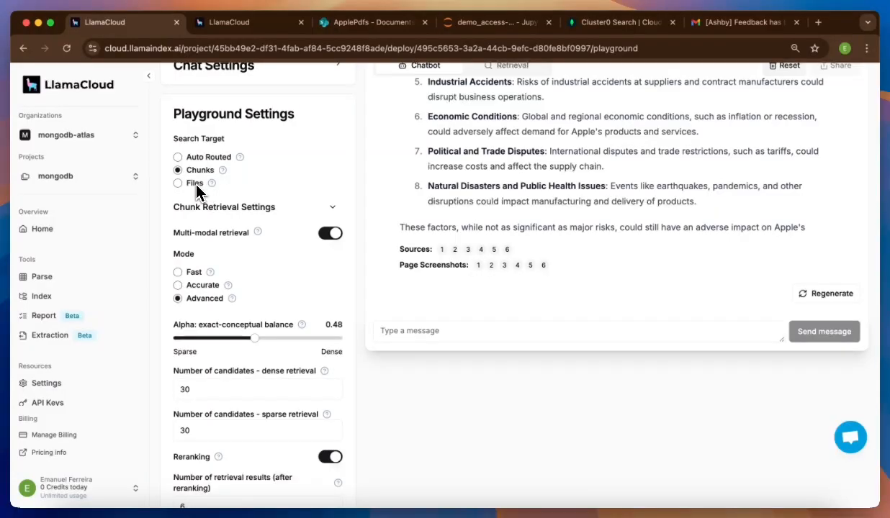
scroll(196, 187, up, 1)
scroll(442, 197, up, 3)
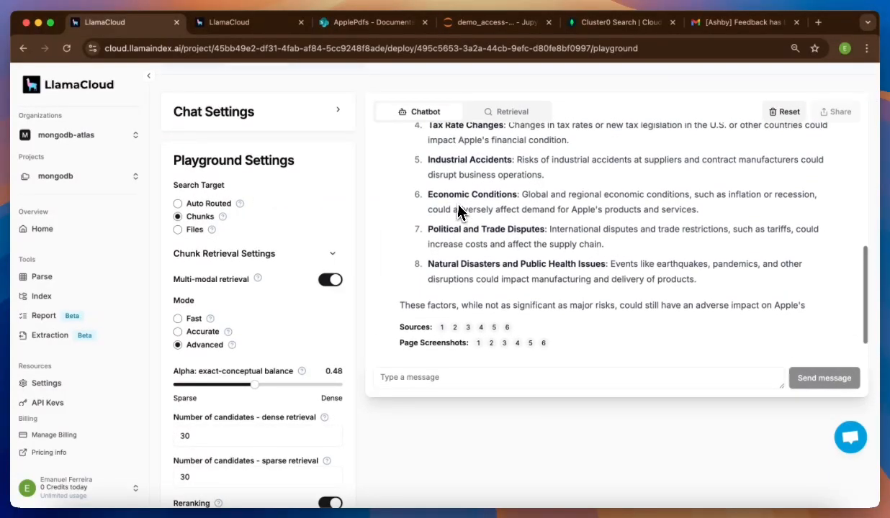
scroll(458, 205, up, 5)
scroll(458, 206, down, 4)
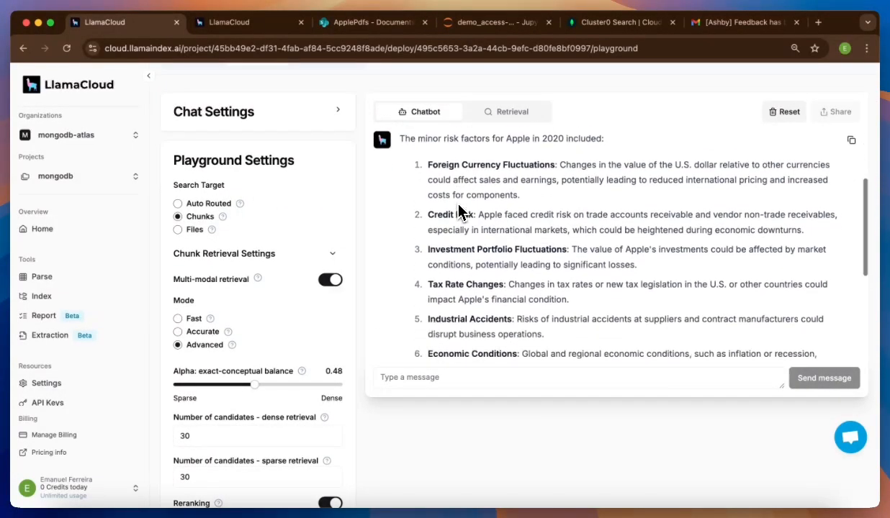
scroll(458, 208, down, 3)
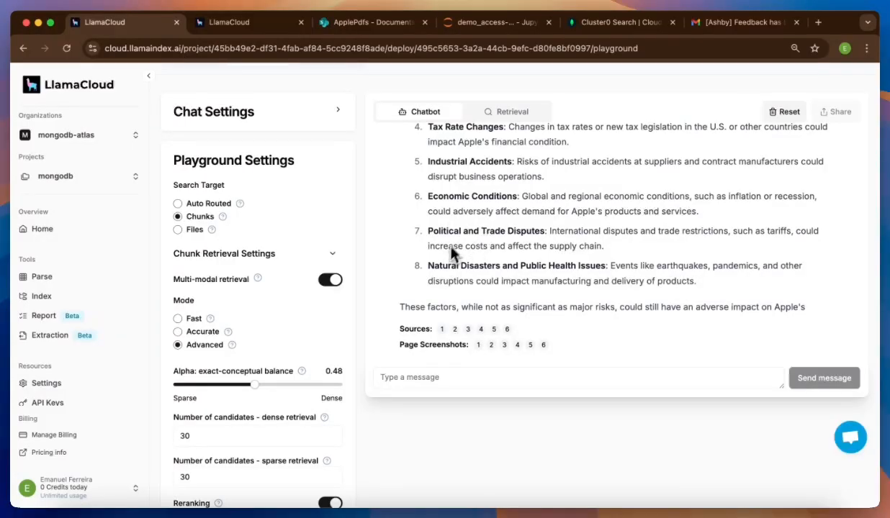
- View Source 1's Gross Margin text and its page screenshot, closing each
click(441, 329)
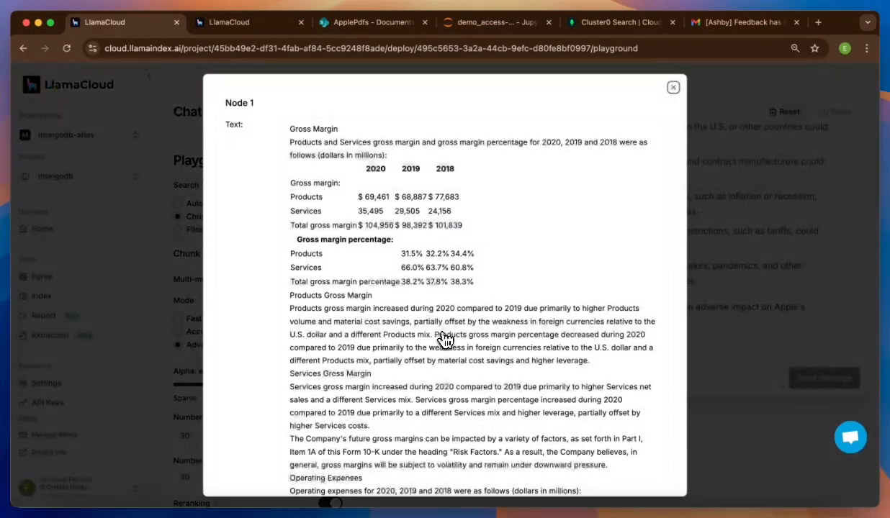
click(738, 295)
click(478, 344)
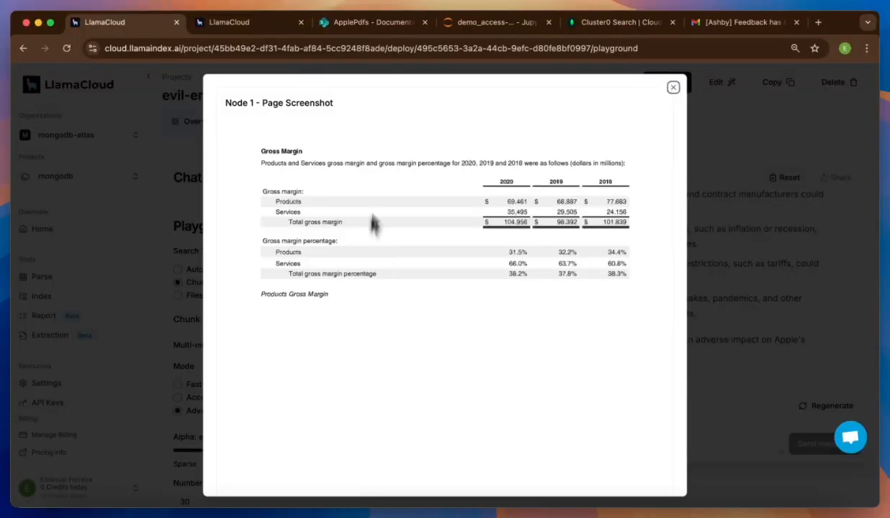
click(747, 245)
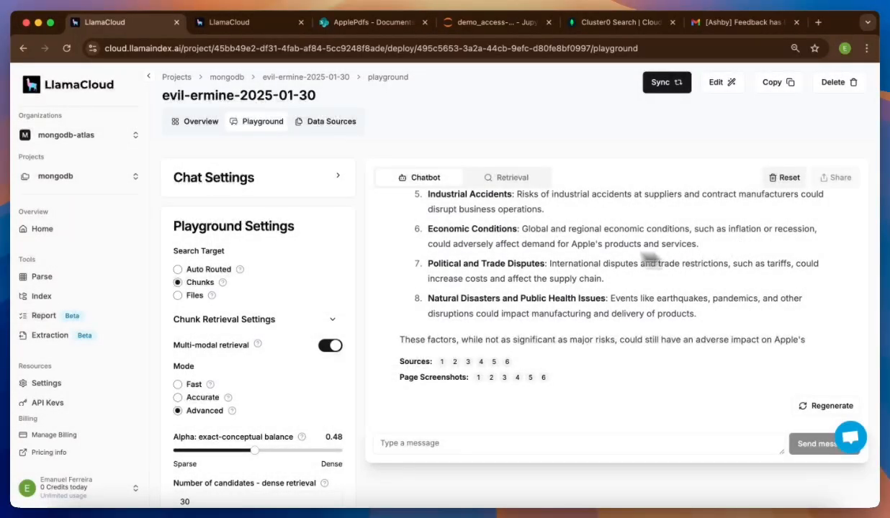
- Try the Retrieval search view, then return to the chatbot answer
click(518, 180)
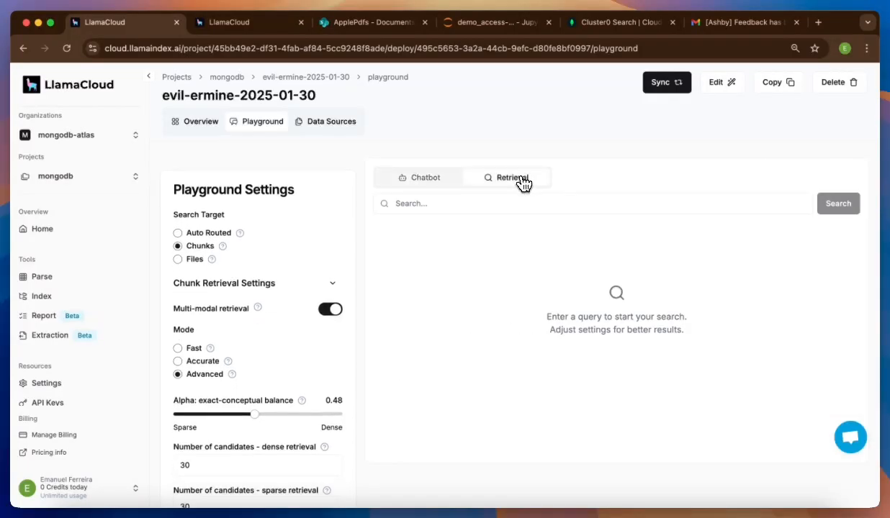
click(456, 207)
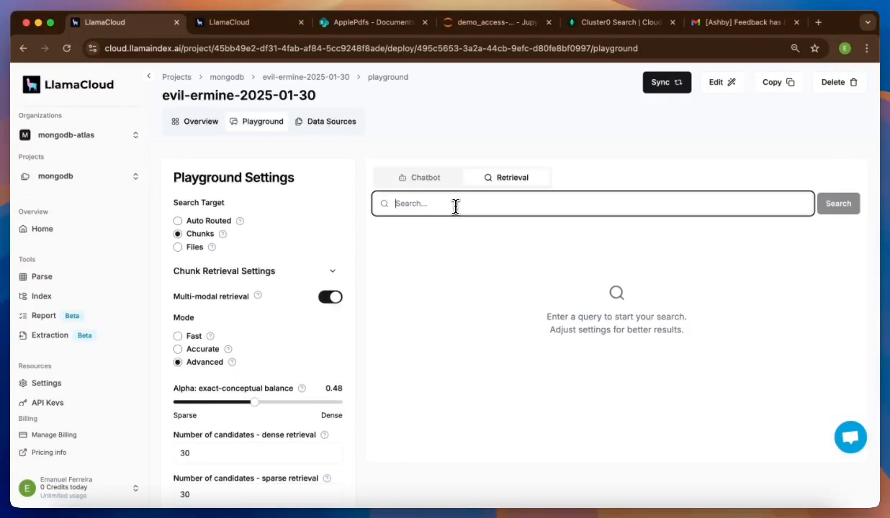
click(420, 190)
click(420, 189)
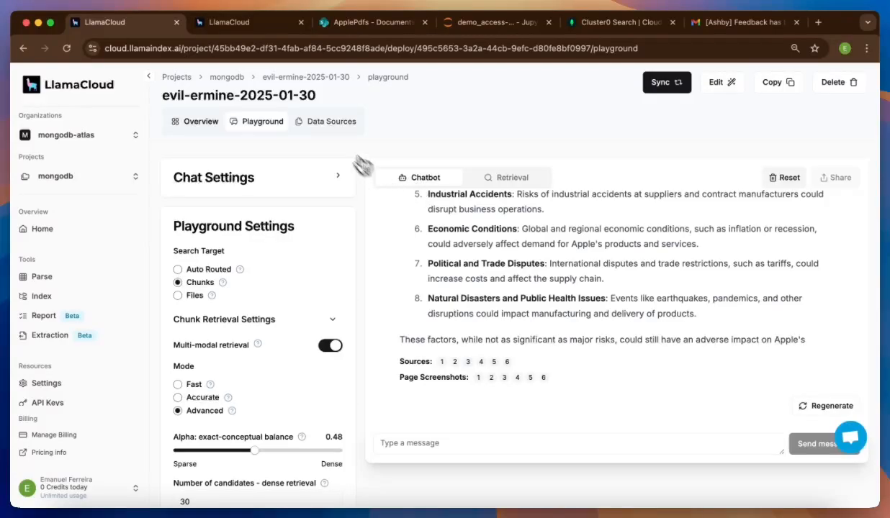
- Check the index's four synced Apple PDFs under Data Sources, then switch to SharePoint's ApplePdfs library
click(328, 126)
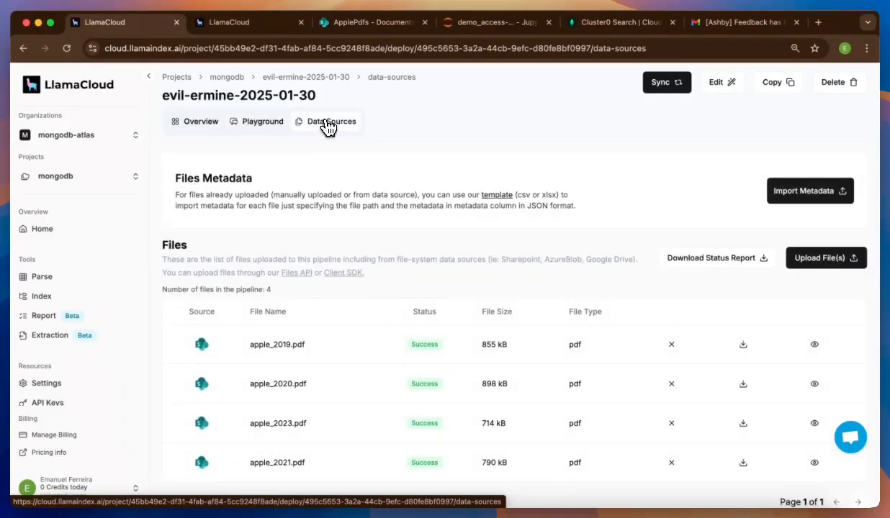
scroll(352, 260, down, 1)
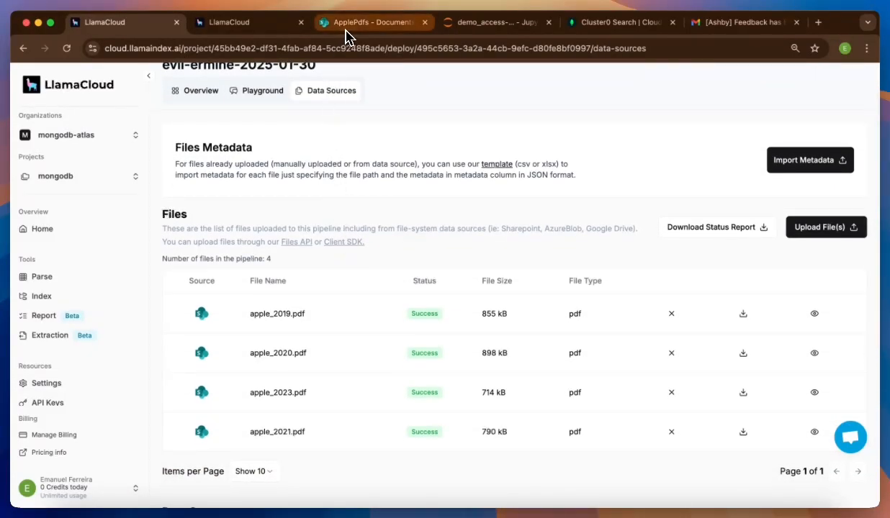
click(348, 23)
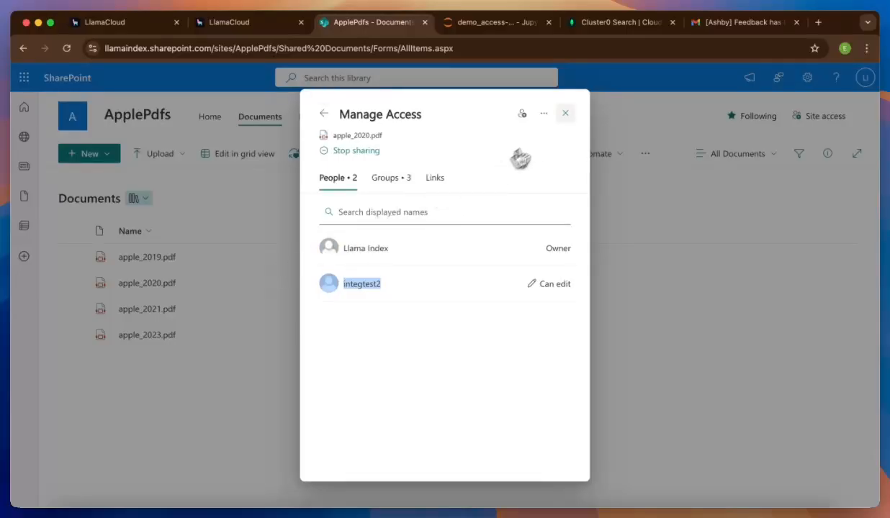
- Check who has access to apple_2019.pdf through its Manage Access panel
click(565, 113)
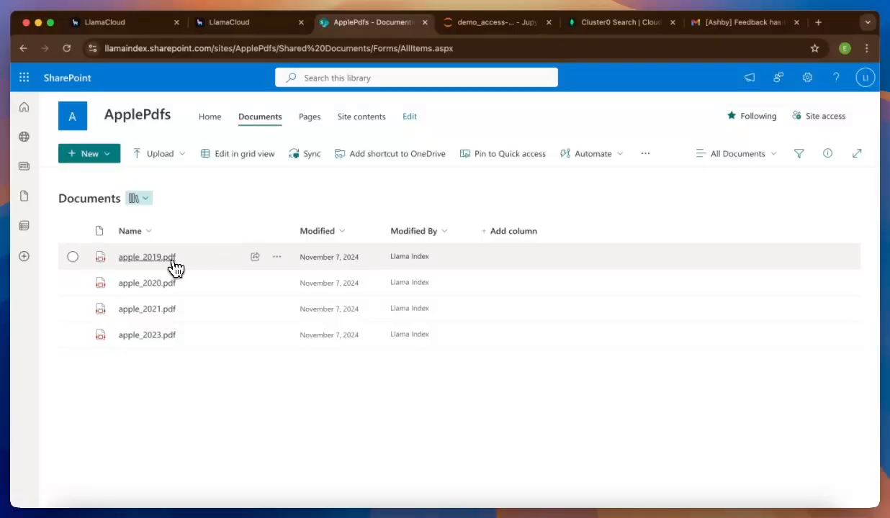
click(255, 257)
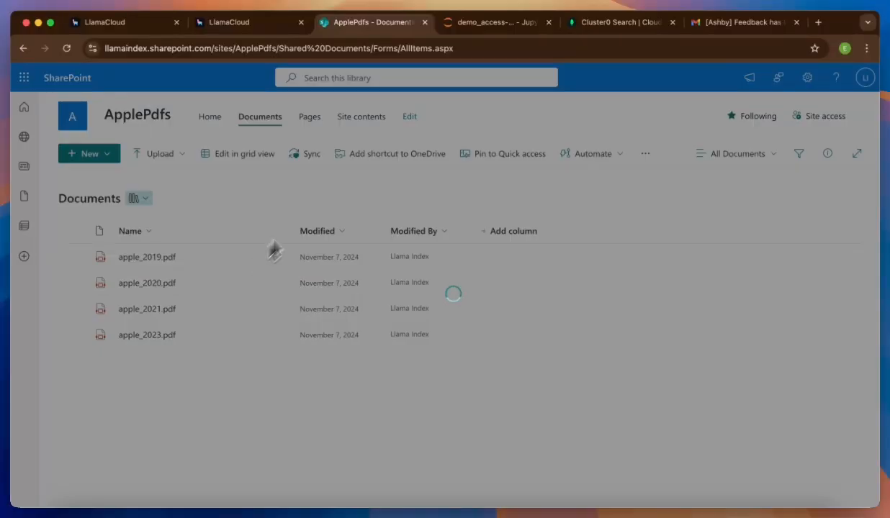
click(347, 358)
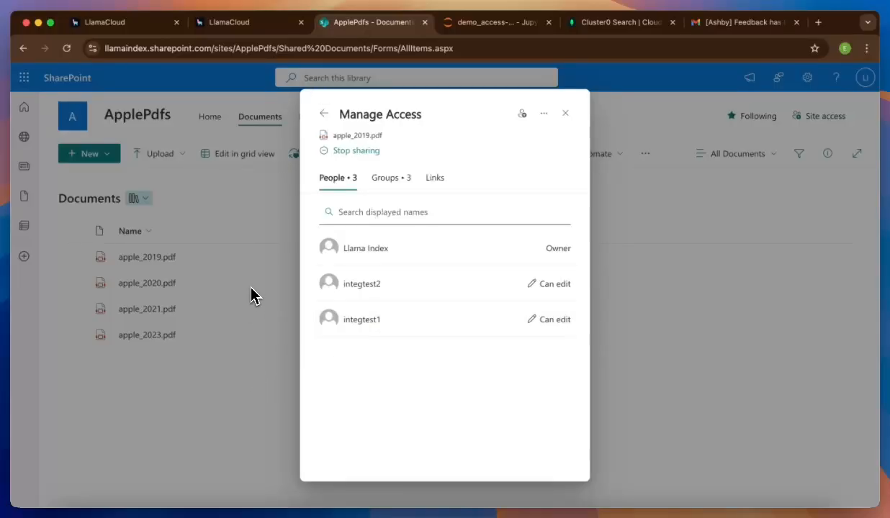
key(Escape)
key(Escape)
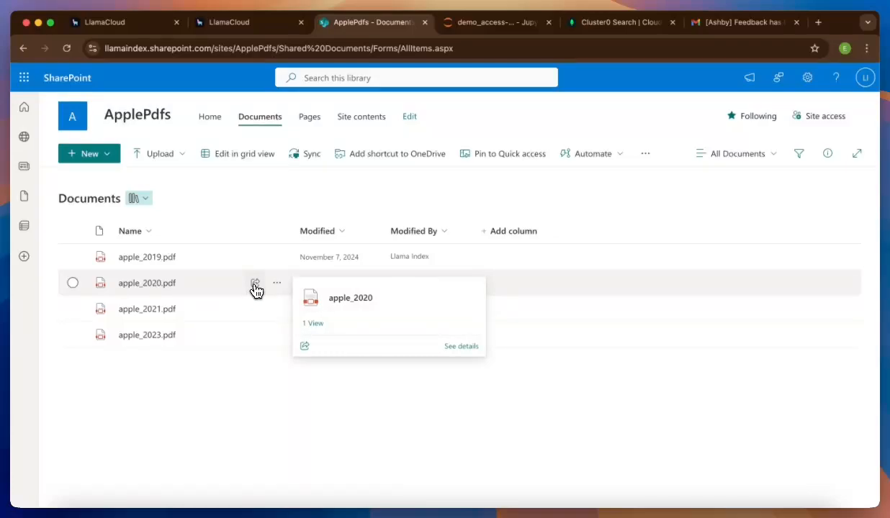
- Check apple_2020.pdf's access list, then return to LlamaCloud's data sources page
click(256, 288)
click(340, 360)
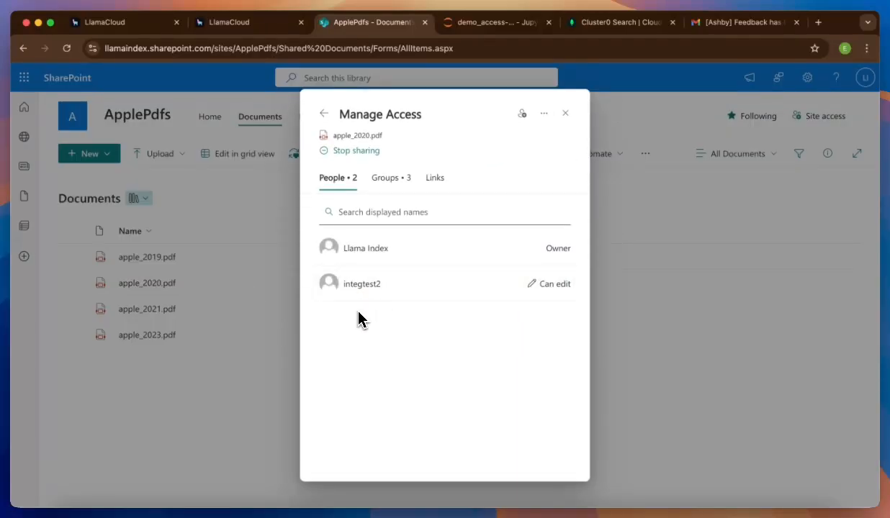
click(157, 26)
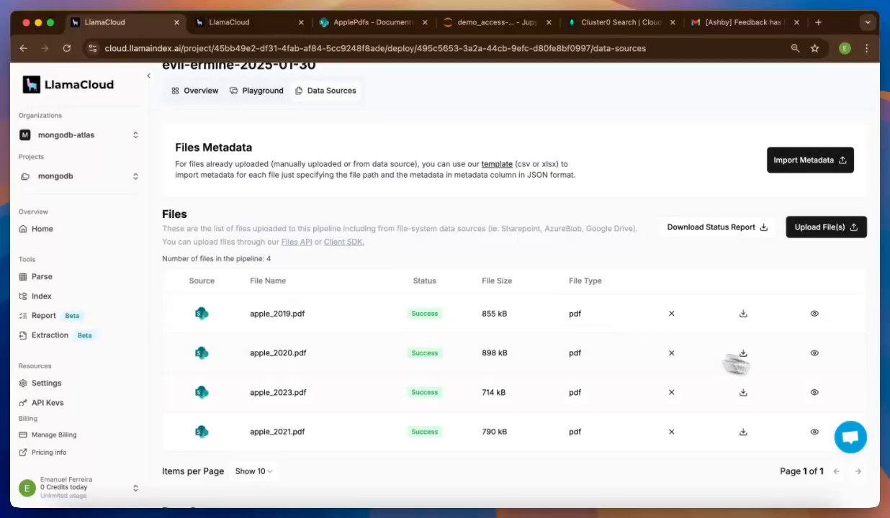
click(814, 316)
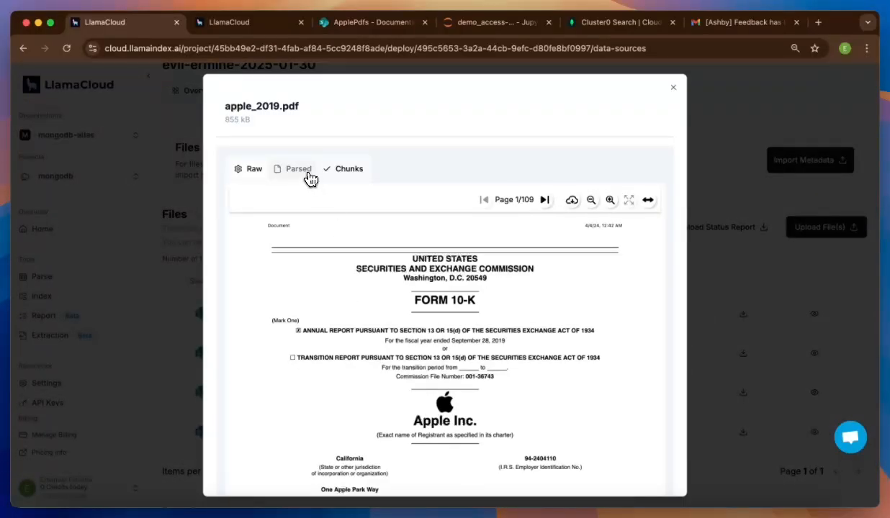
click(308, 175)
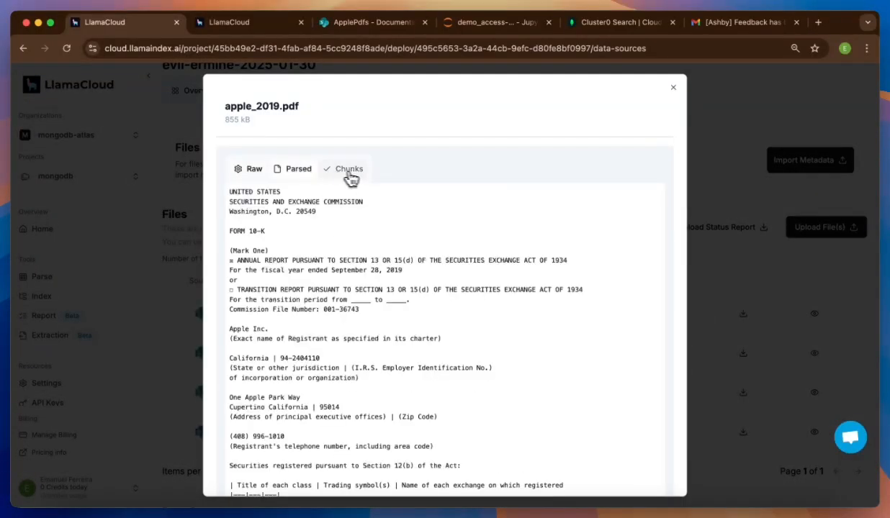
click(362, 178)
scroll(324, 288, down, 10)
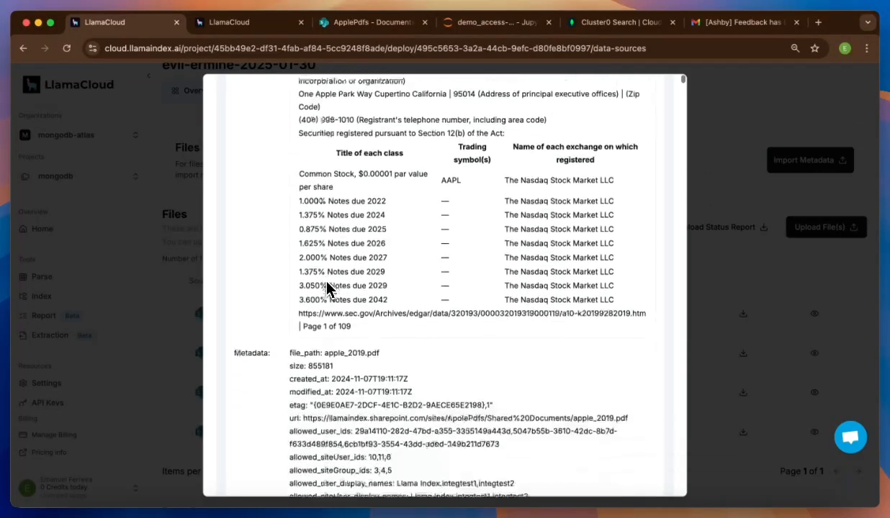
scroll(331, 345, down, 2)
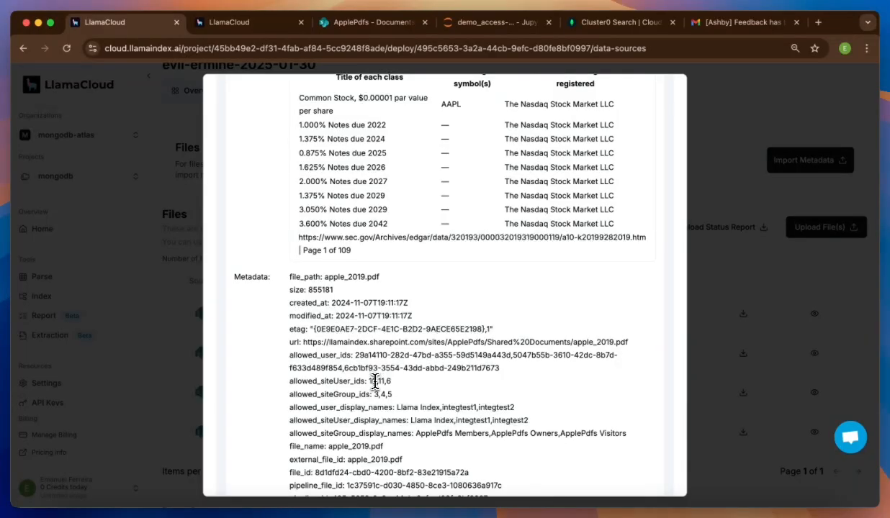
drag(369, 381, 536, 381)
scroll(408, 389, down, 1)
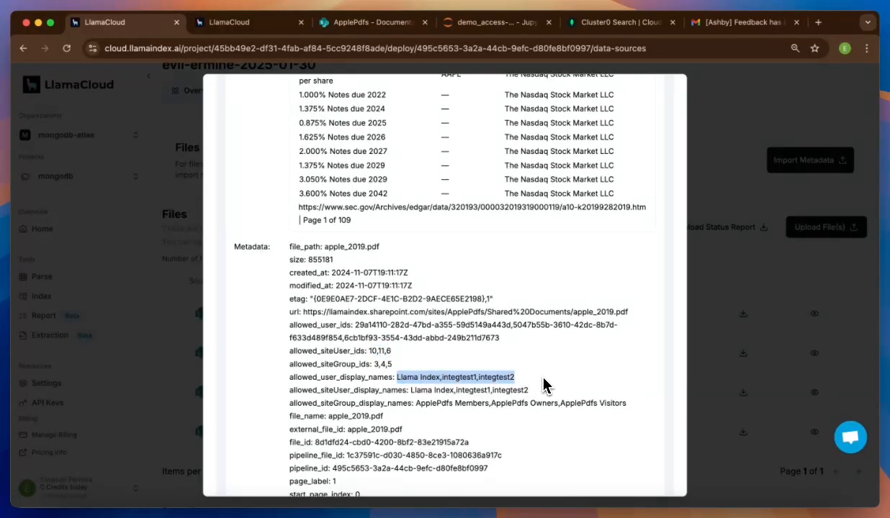
click(374, 349)
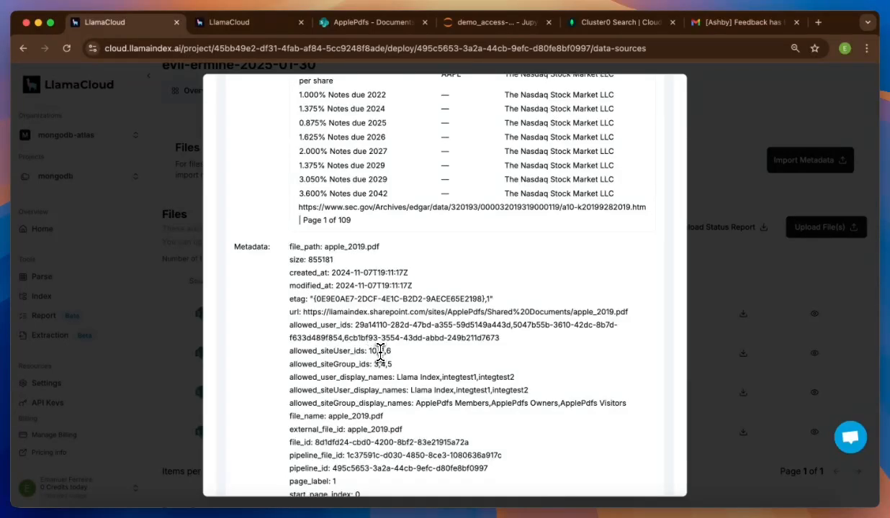
click(748, 357)
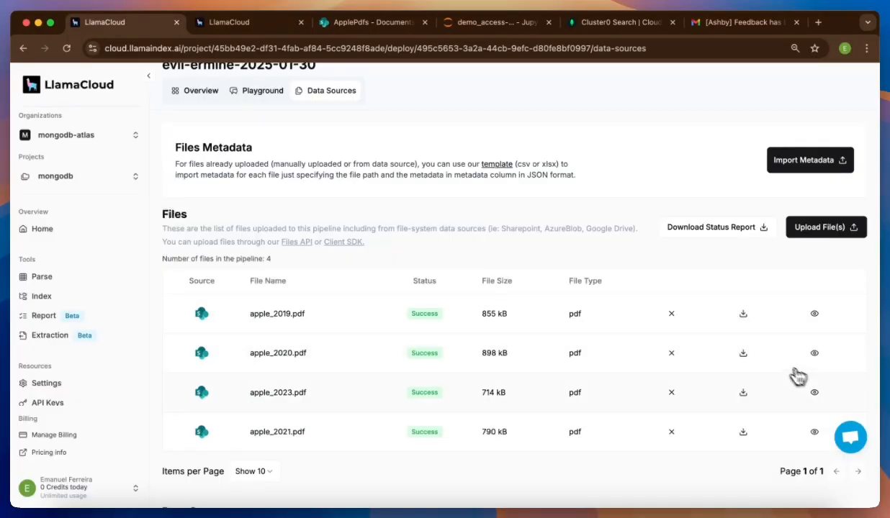
- Inspect apple_2020.pdf's chunk metadata: allowed_user_display_names lists only site users 10 and 6
click(814, 355)
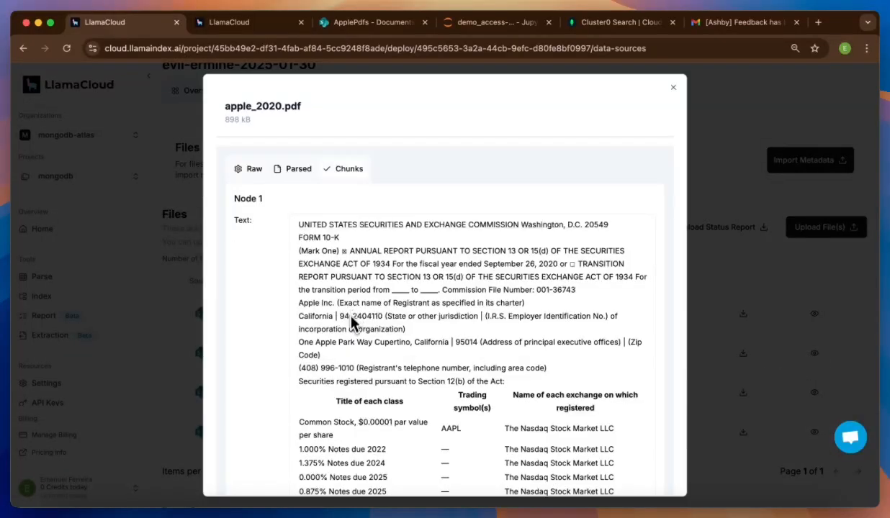
scroll(353, 320, down, 10)
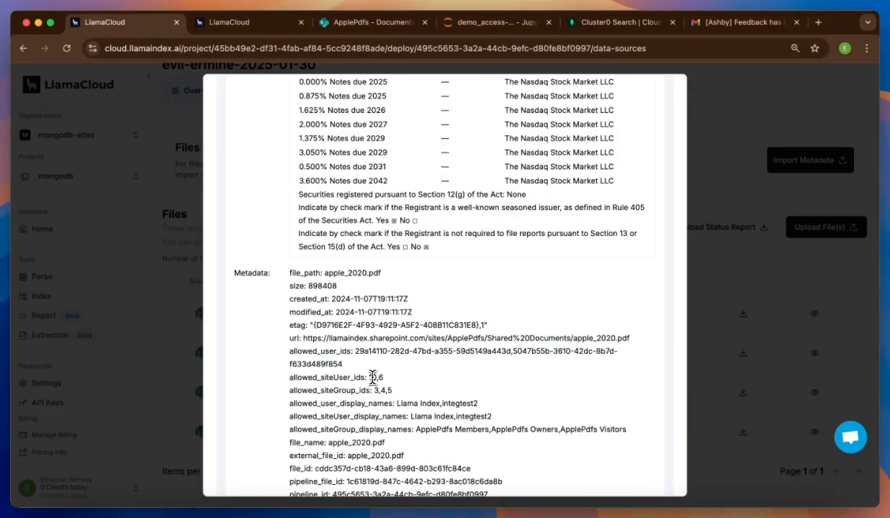
drag(397, 403, 497, 407)
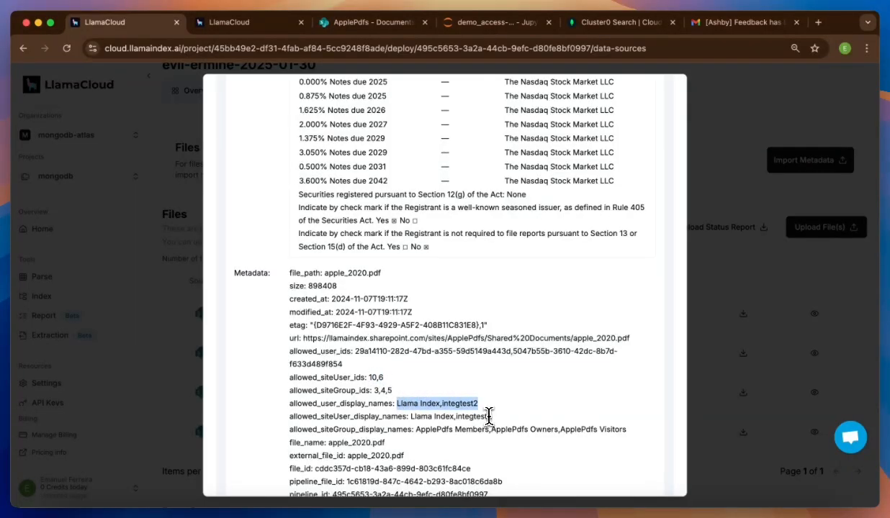
scroll(471, 421, down, 1)
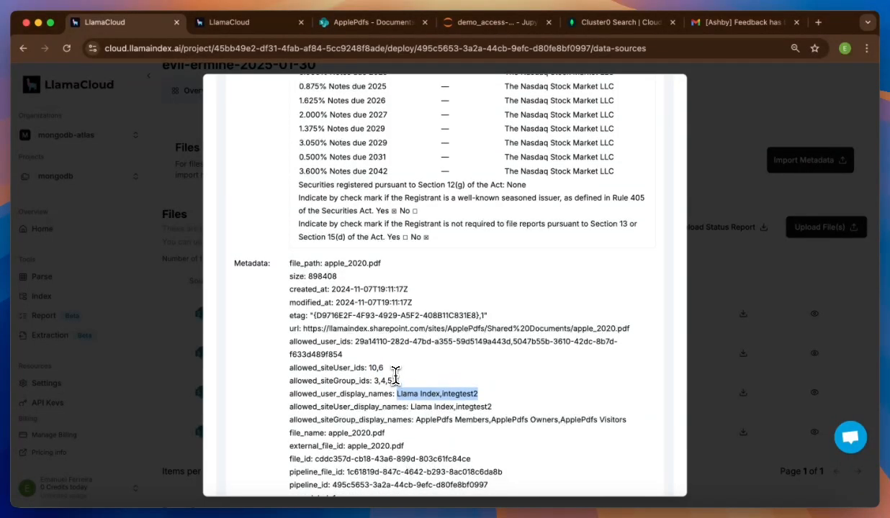
click(504, 26)
- Re-run the cell connecting to the evil-ermine-2025-01-30 LlamaCloud index
scroll(448, 210, up, 15)
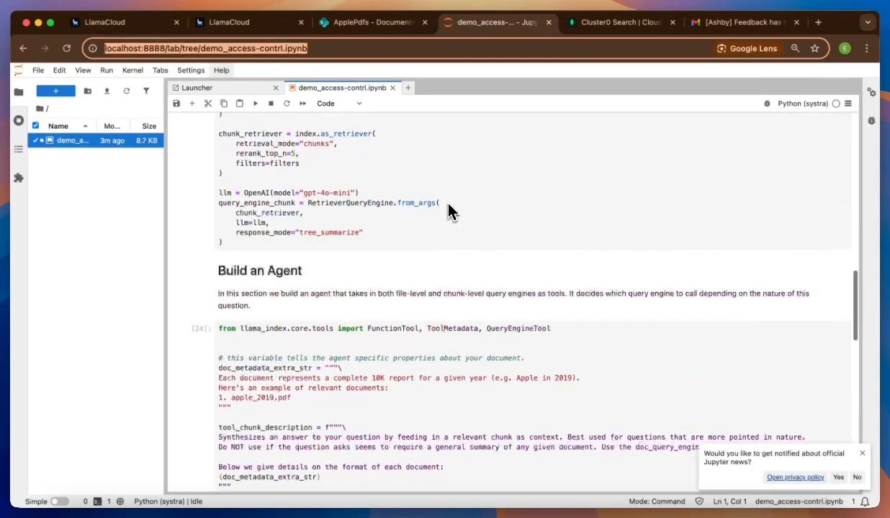
scroll(447, 211, up, 5)
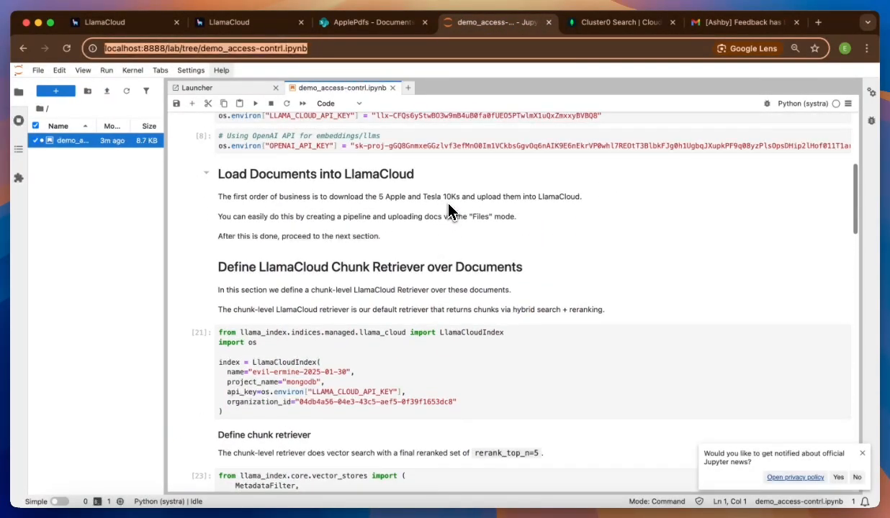
scroll(448, 211, up, 4)
click(445, 223)
scroll(439, 223, down, 5)
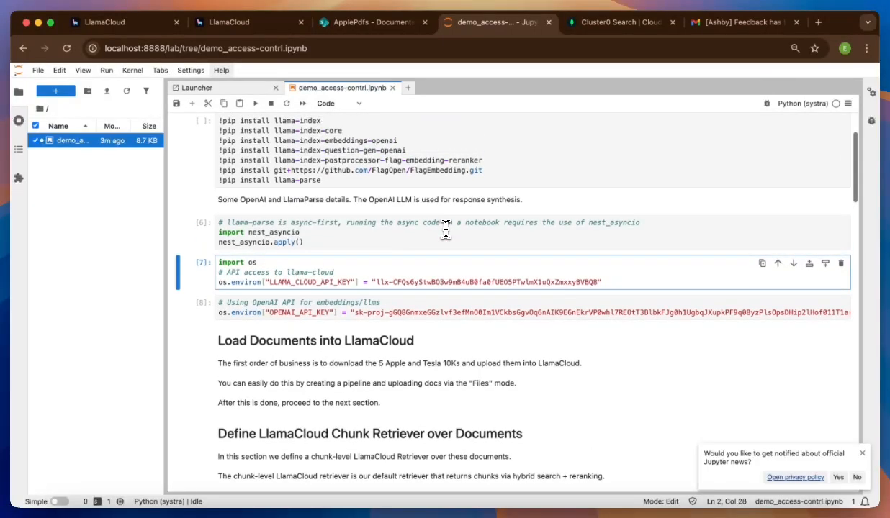
click(404, 301)
scroll(405, 301, down, 4)
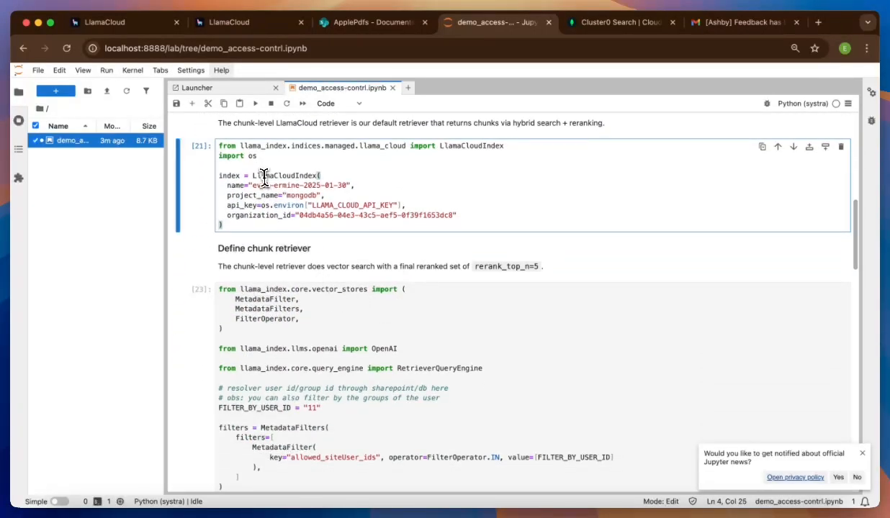
click(256, 105)
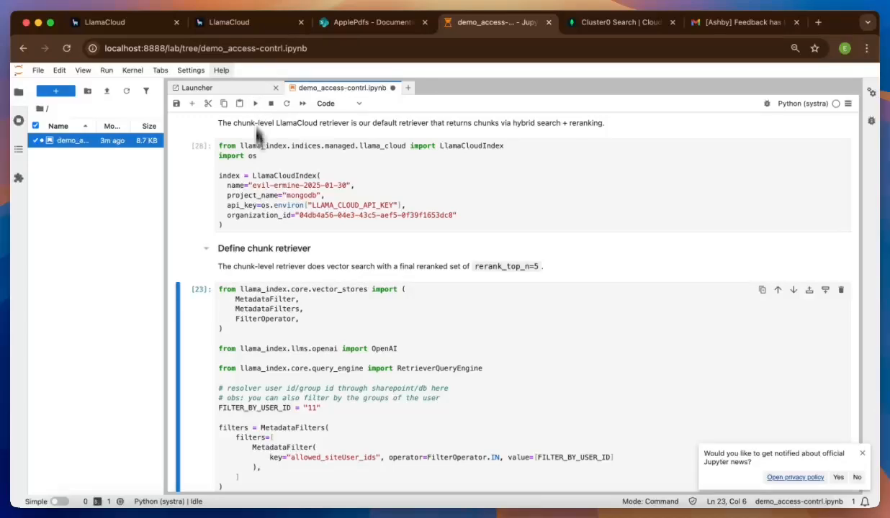
- Select the FILTER_BY_USER_ID value 11 in the chunk retriever cell
scroll(249, 274, down, 2)
double_click(310, 341)
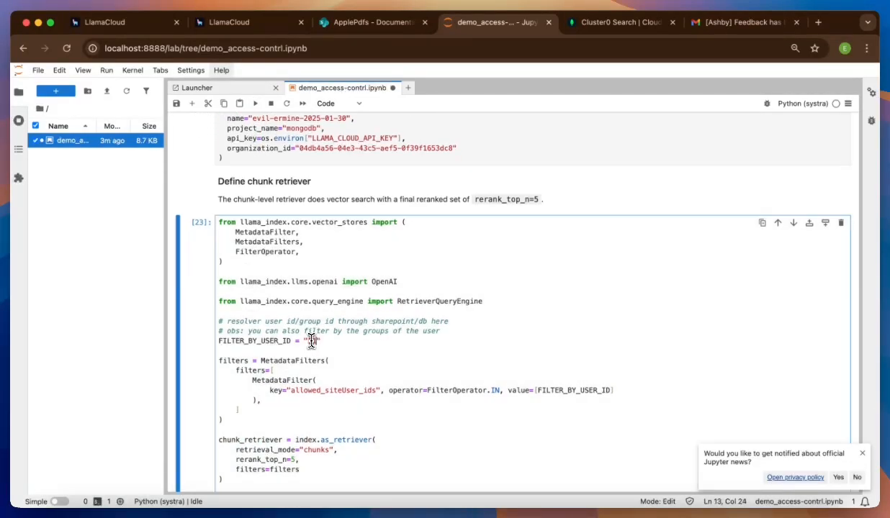
scroll(314, 344, down, 1)
scroll(313, 344, down, 3)
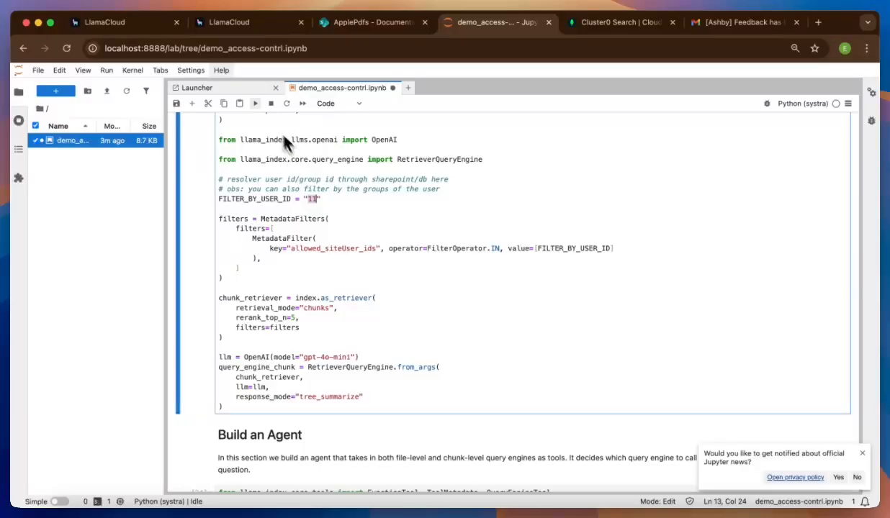
- Rebuild the filtered query engine, the agent tool and the agent
click(257, 105)
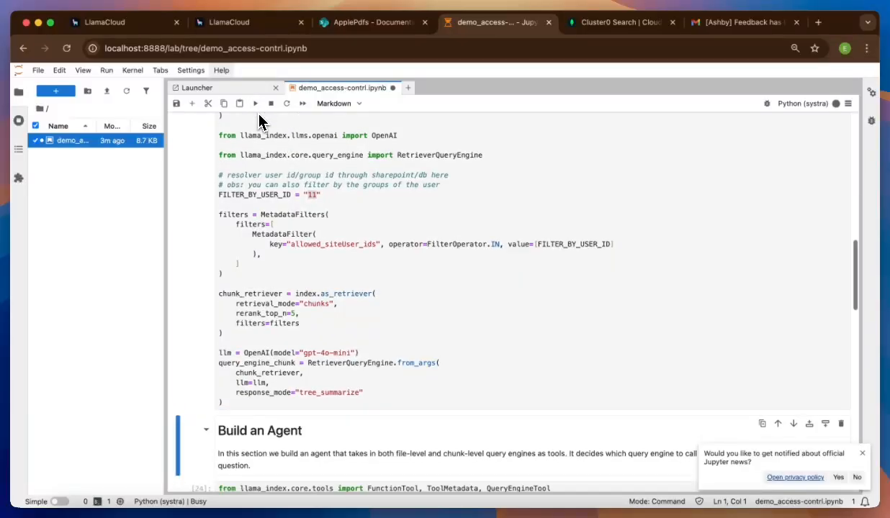
click(255, 105)
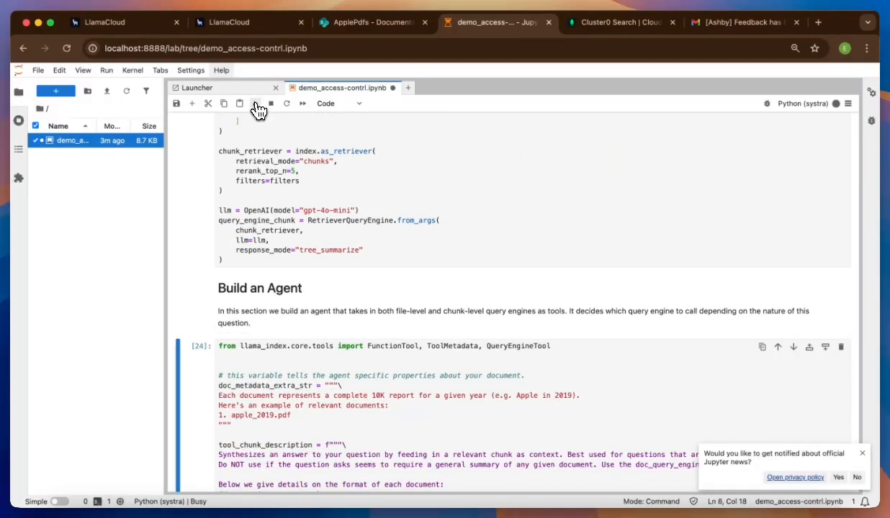
click(256, 104)
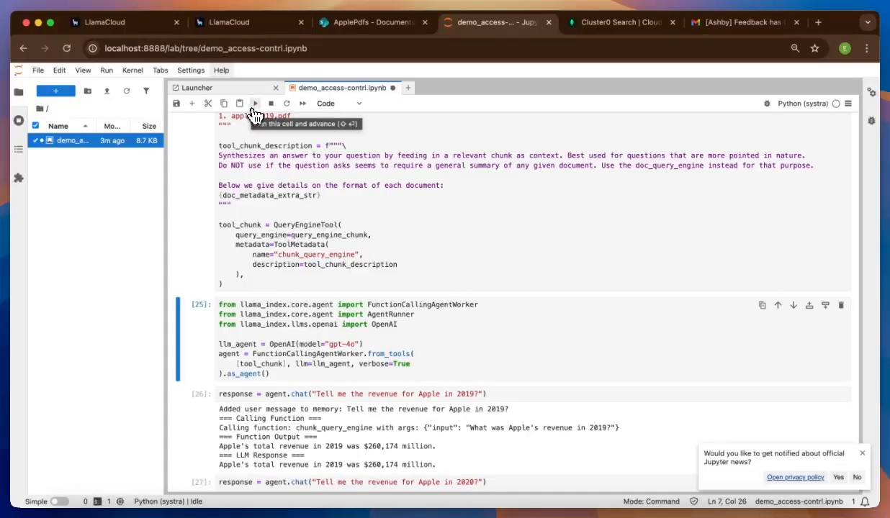
click(253, 106)
- Re-ask the agent for Apple's 2019 and 2020 revenue
scroll(255, 280, down, 5)
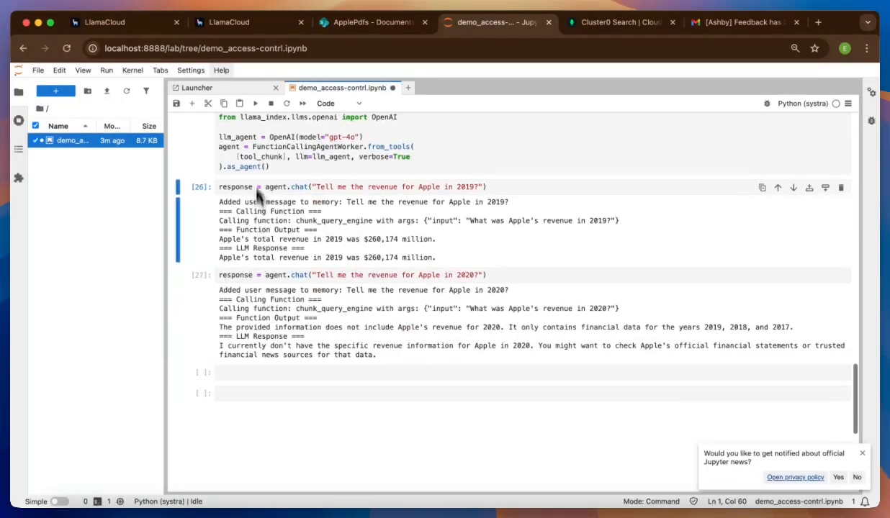
click(254, 106)
click(255, 106)
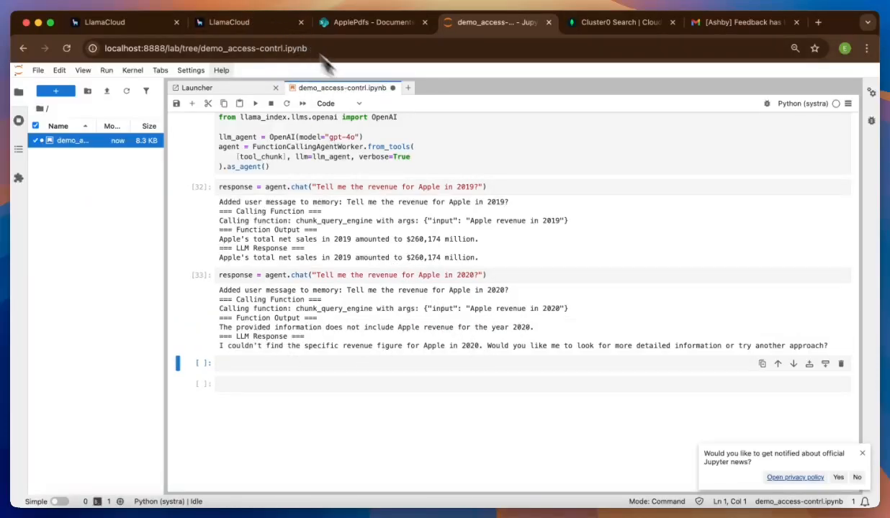
- Share apple_2020.pdf with the test user matching 'integ', then review who has access
click(364, 24)
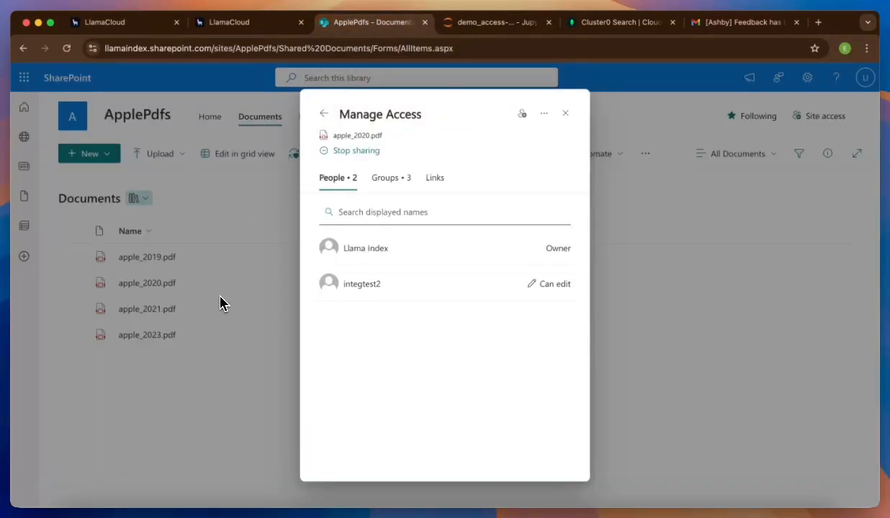
click(323, 114)
text(integ)
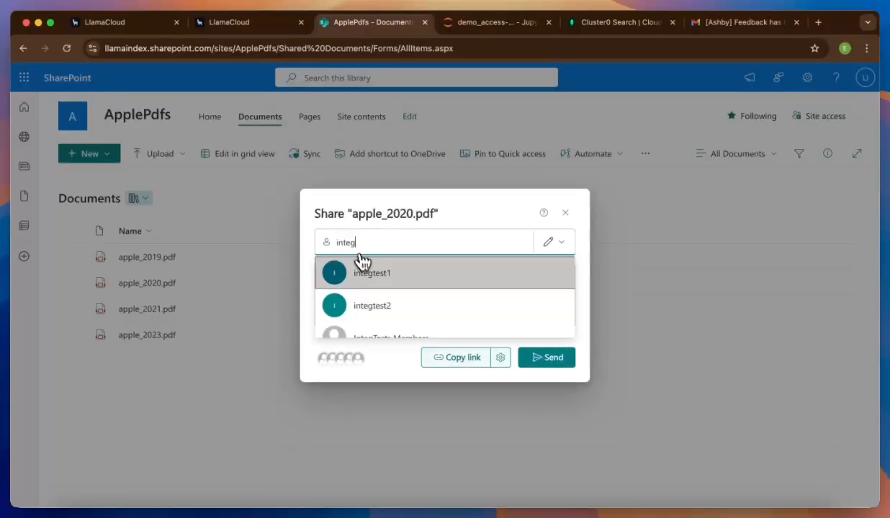
click(378, 288)
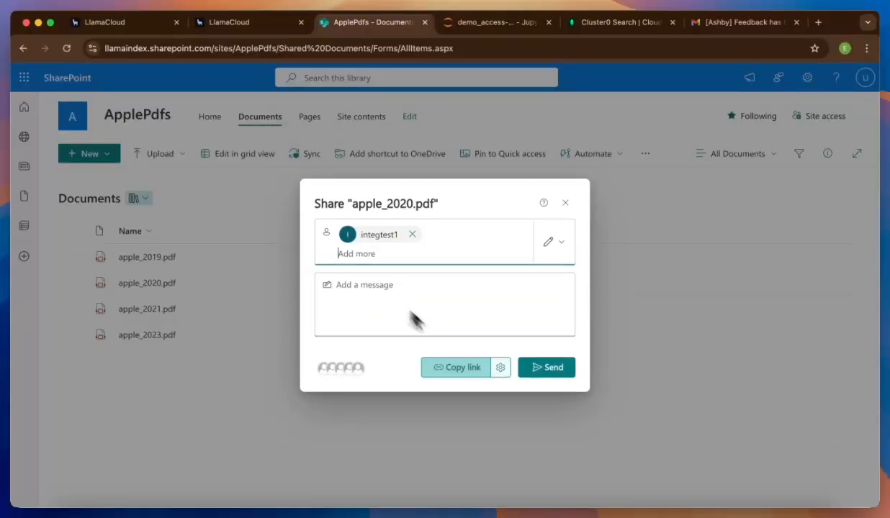
click(545, 376)
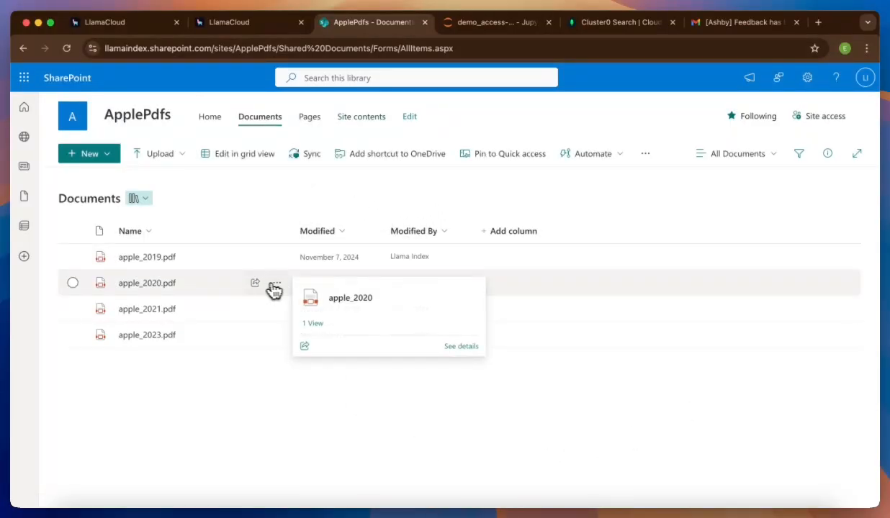
click(255, 284)
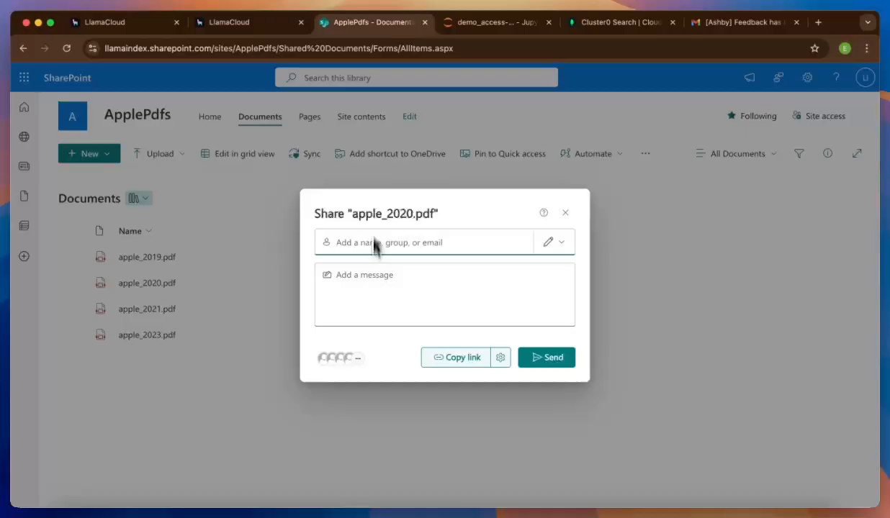
click(348, 357)
- Preview apple_2020.pdf in LlamaCloud and highlight its allowed user names in the metadata
click(149, 28)
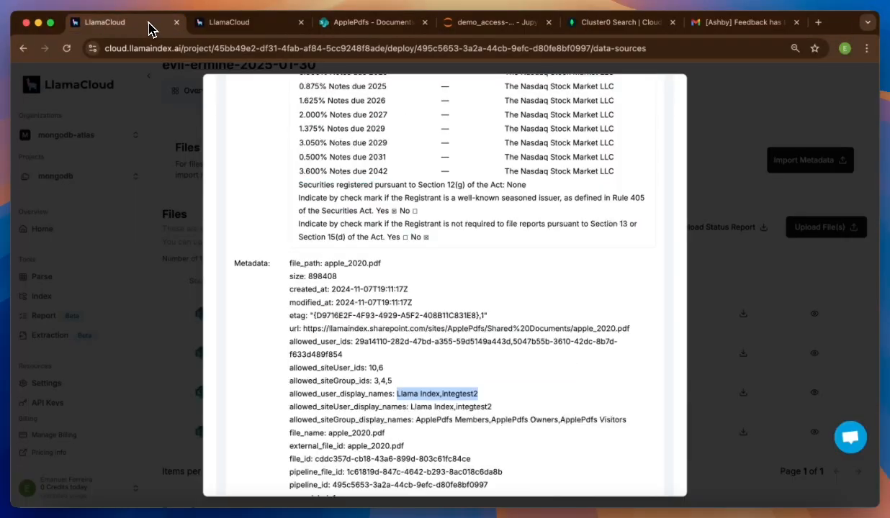
click(173, 110)
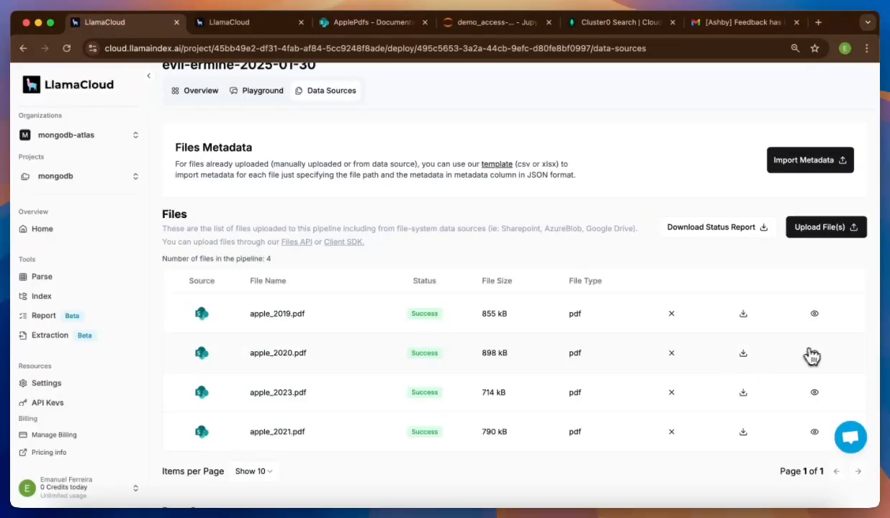
click(814, 355)
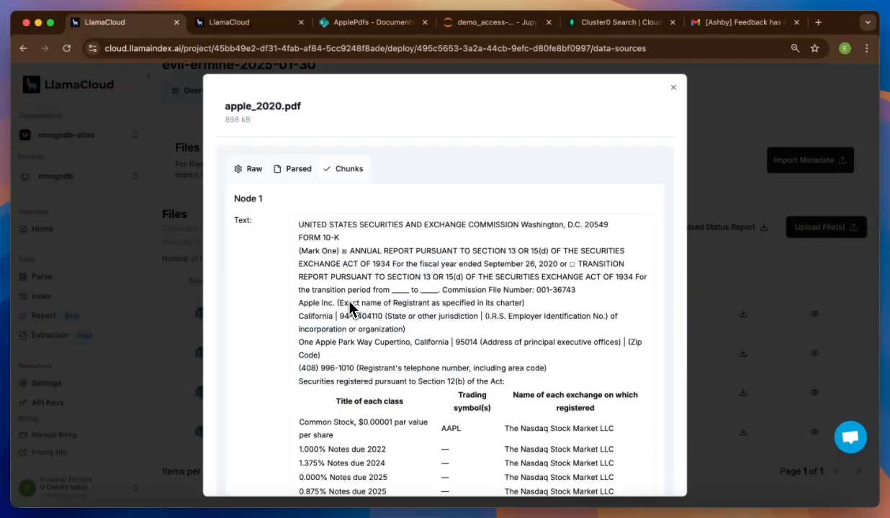
scroll(350, 307, down, 10)
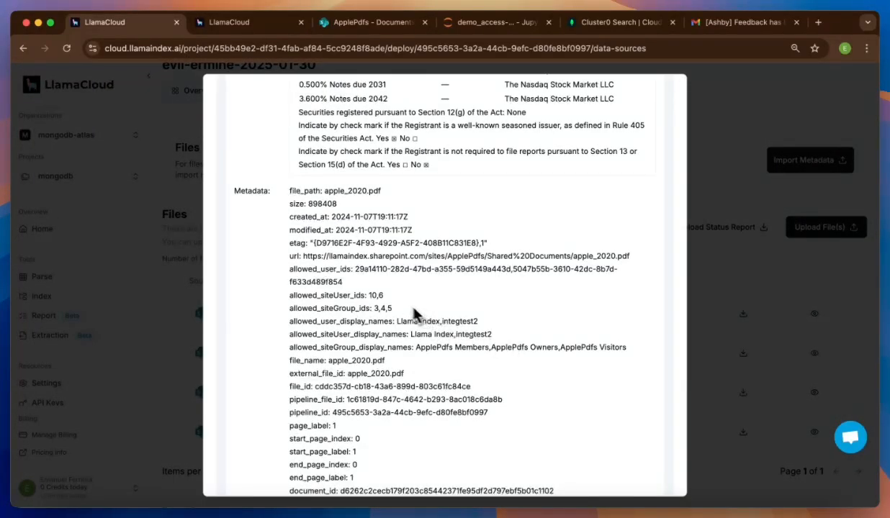
drag(397, 321, 503, 339)
drag(441, 322, 477, 322)
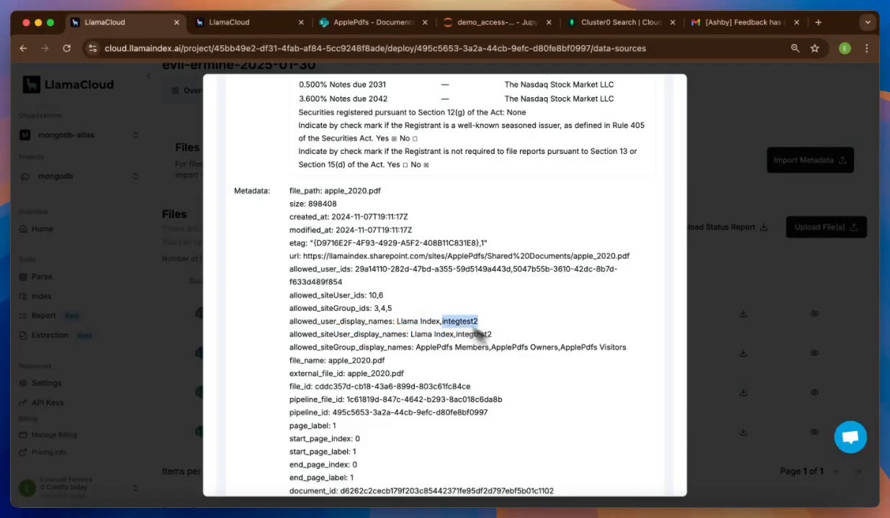
click(717, 444)
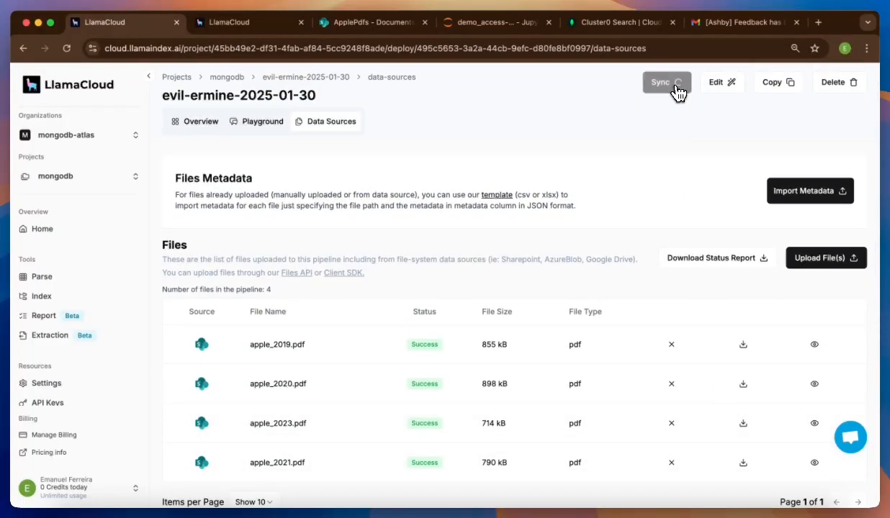
- Scroll the index page to the Data Sources table to follow the SharePoint sync
scroll(614, 357, down, 2)
scroll(614, 356, down, 1)
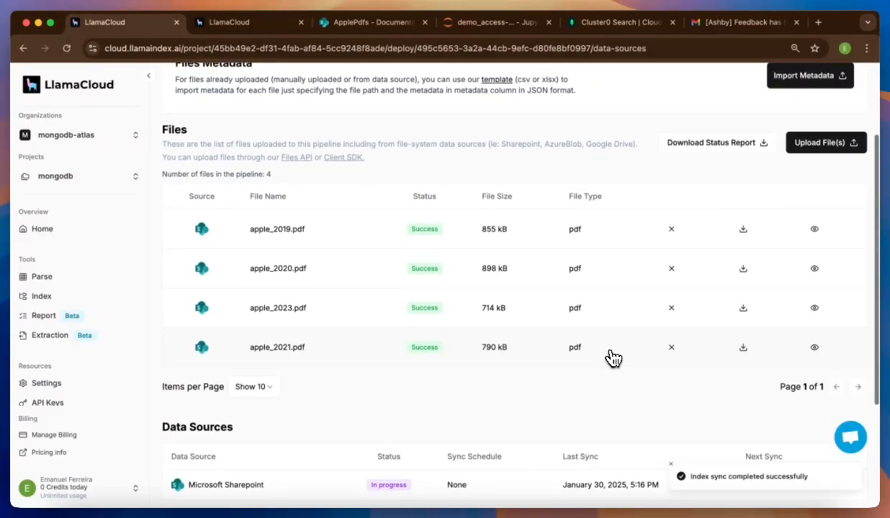
scroll(613, 357, down, 1)
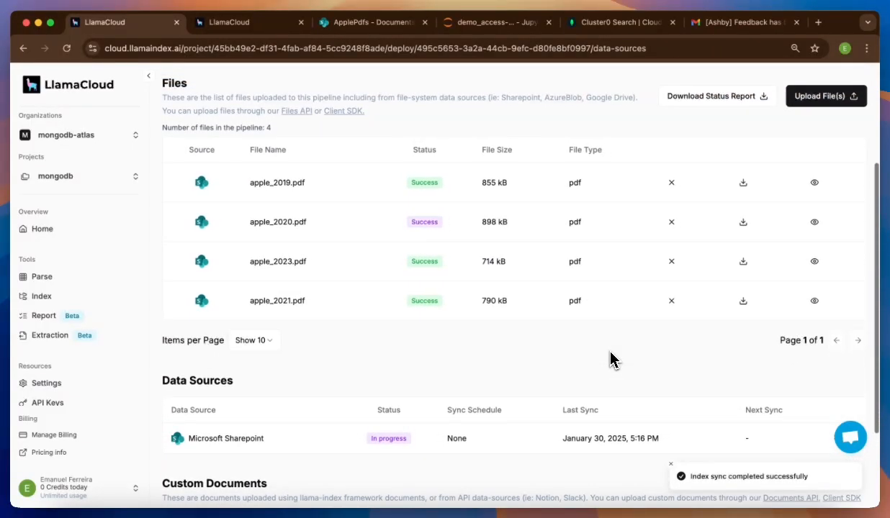
scroll(611, 360, up, 2)
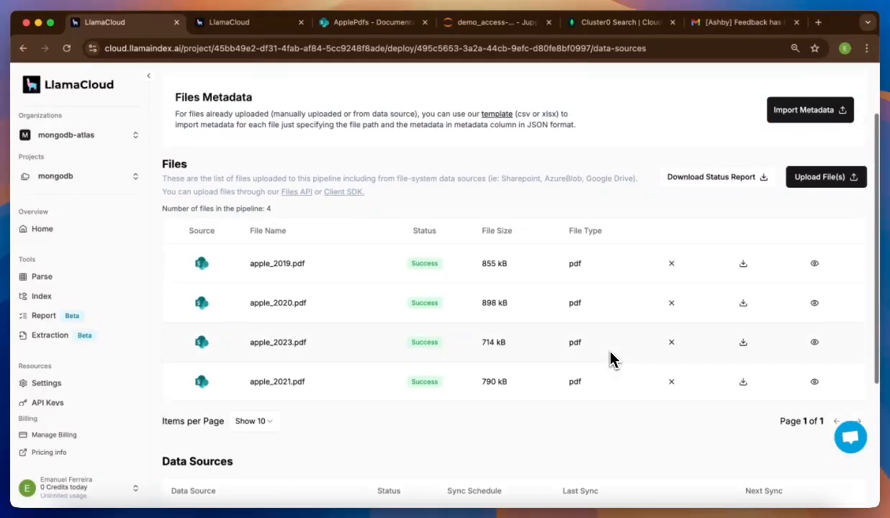
scroll(610, 359, down, 3)
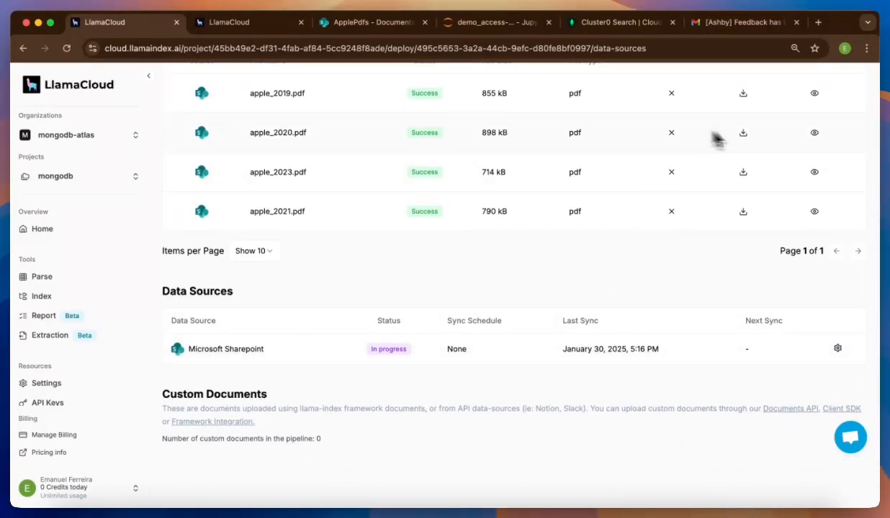
scroll(718, 140, up, 4)
- Check apple_2020.pdf's chunk metadata, where allowed_siteUser_ids now reads 10,11,6
click(814, 383)
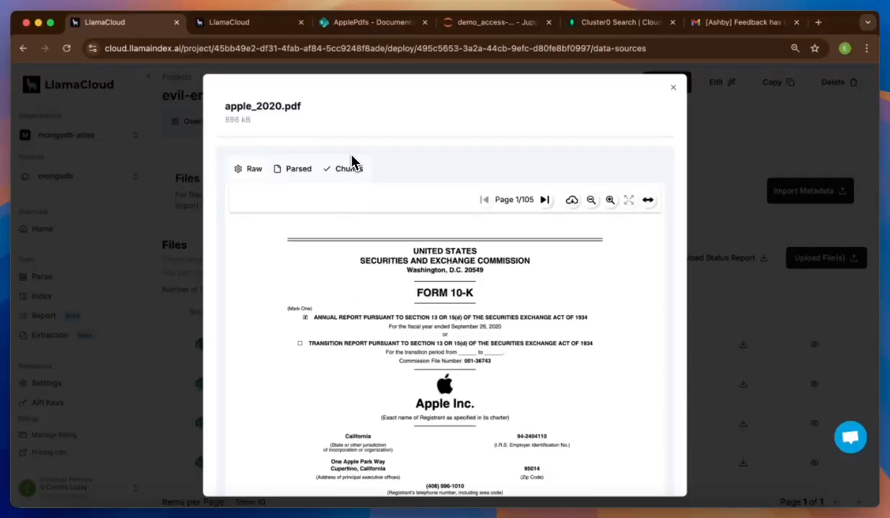
click(349, 171)
scroll(407, 447, down, 10)
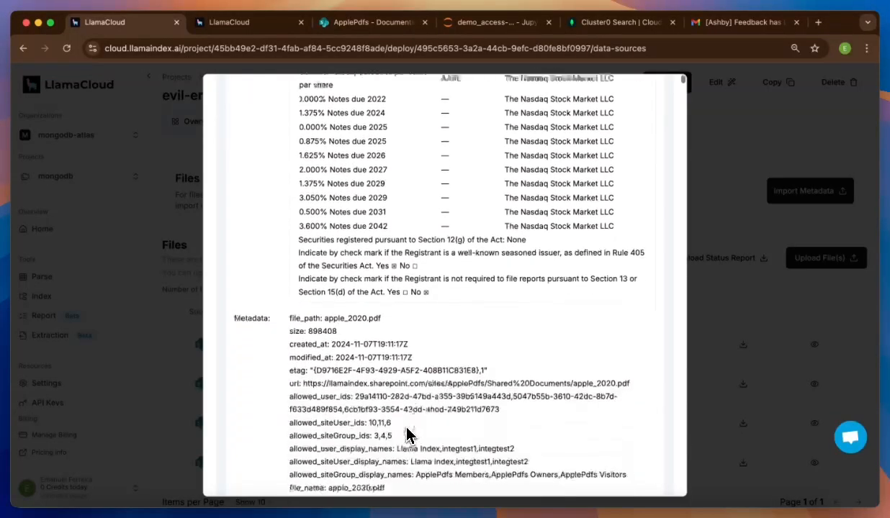
double_click(375, 347)
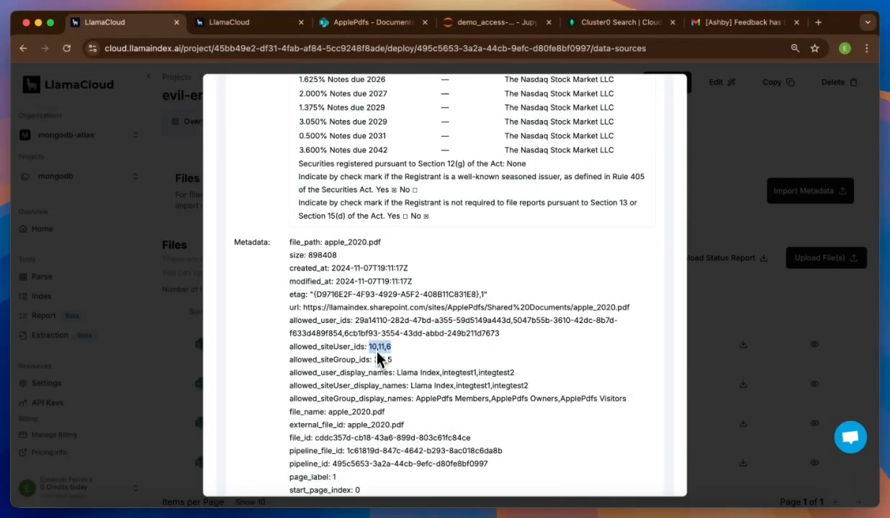
scroll(378, 389, down, 5)
click(386, 309)
scroll(385, 310, up, 3)
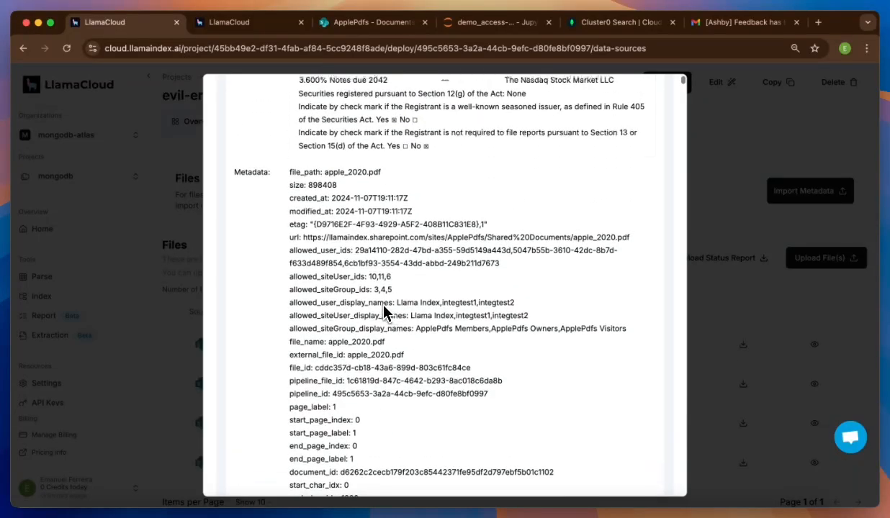
- Back in the notebook, rerun the 2019 and 2020 Apple revenue questions
click(468, 24)
click(383, 187)
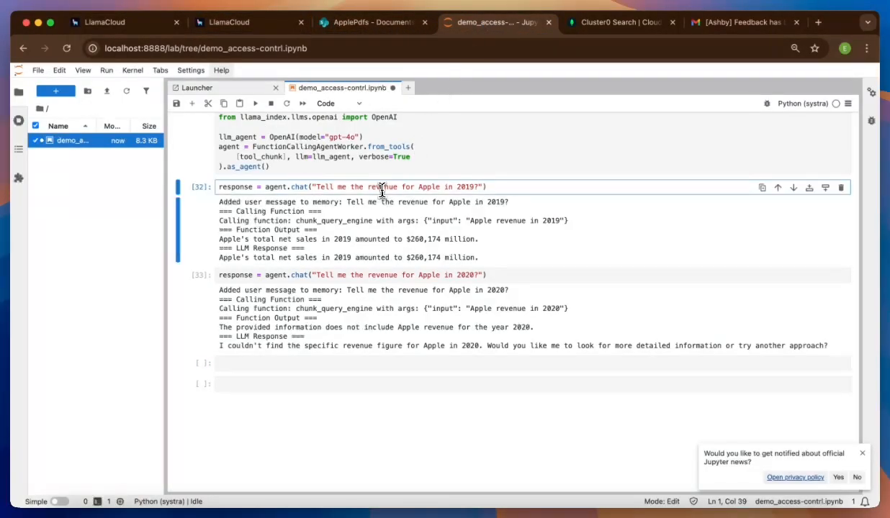
click(255, 103)
click(255, 103)
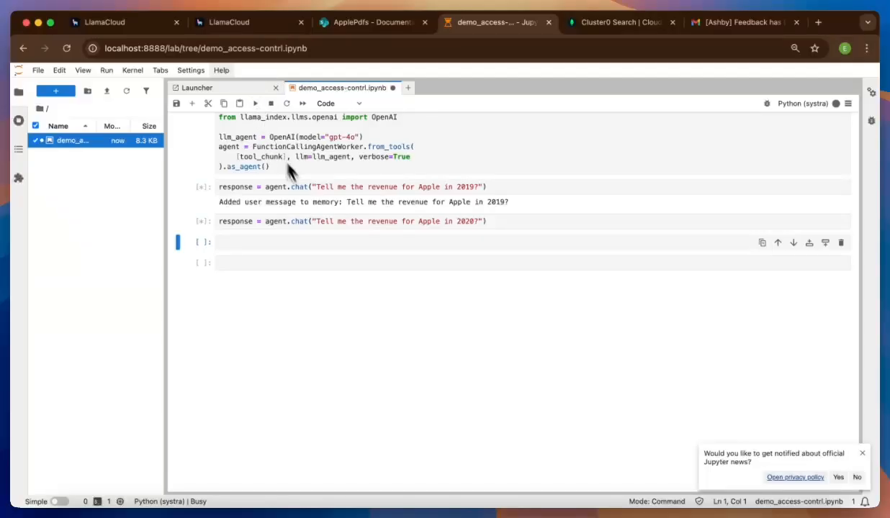